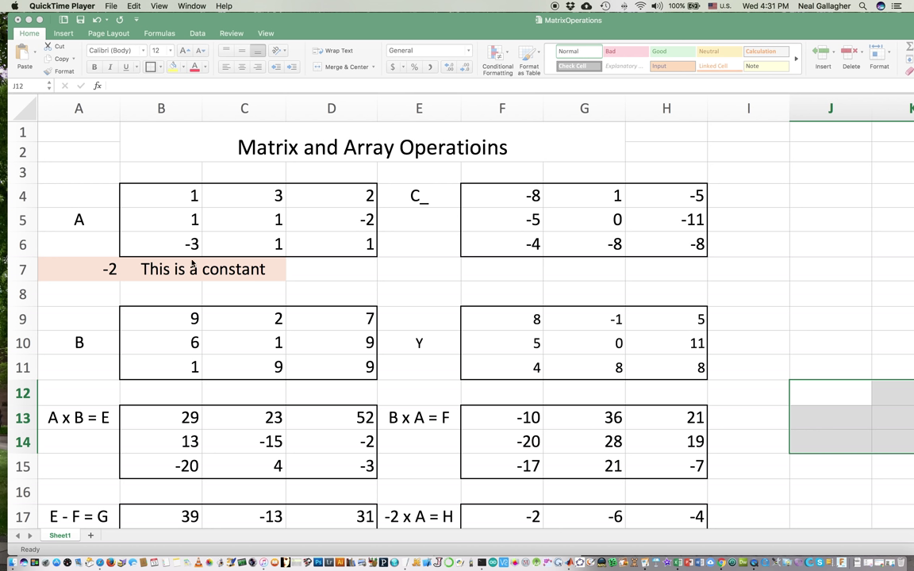
Enter 2 in B4 and -1 in B5 of matrix A, then select B4:D6.
click(163, 199)
click(162, 199)
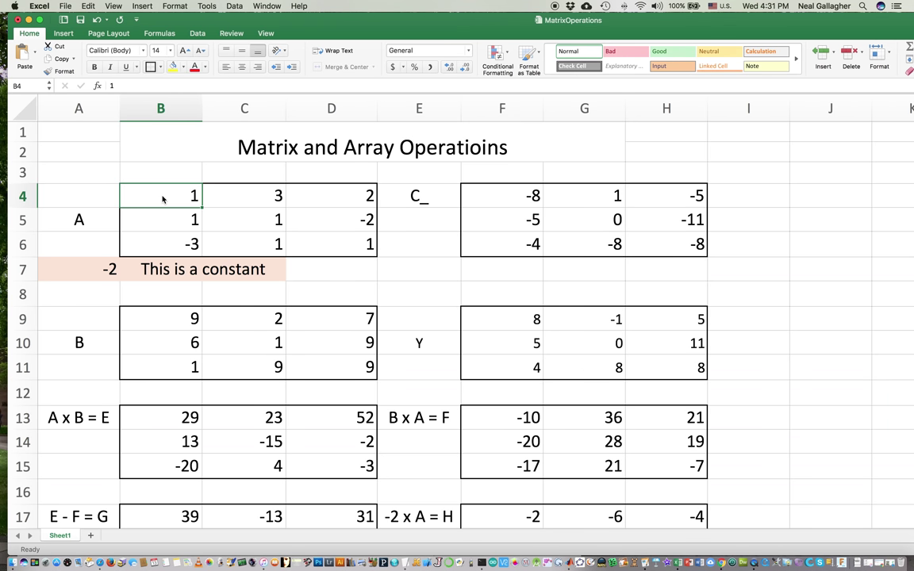
text(2)
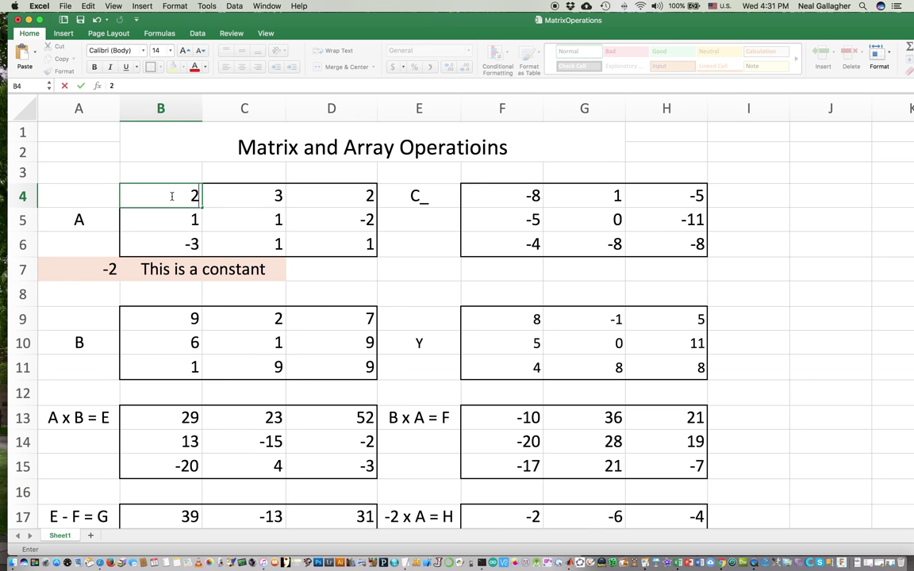
key(Return)
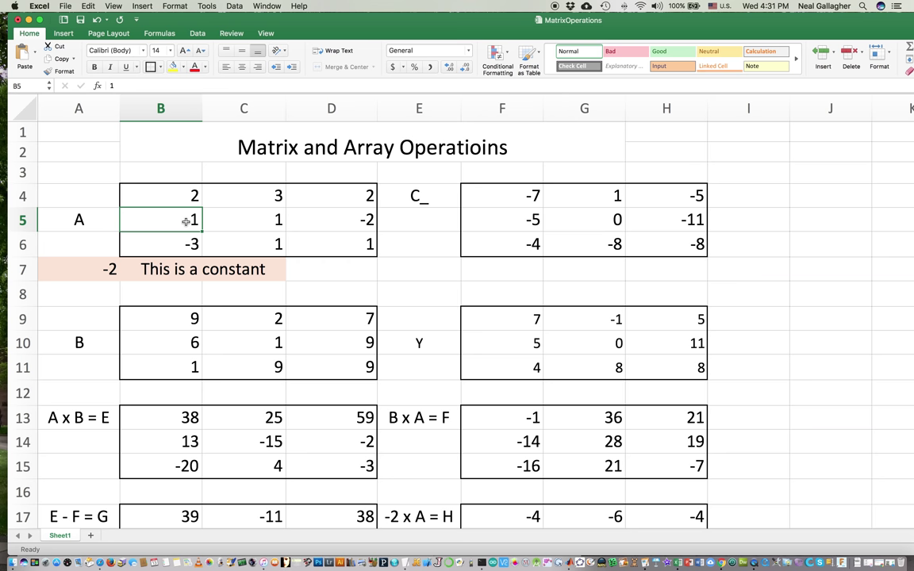
text(-1)
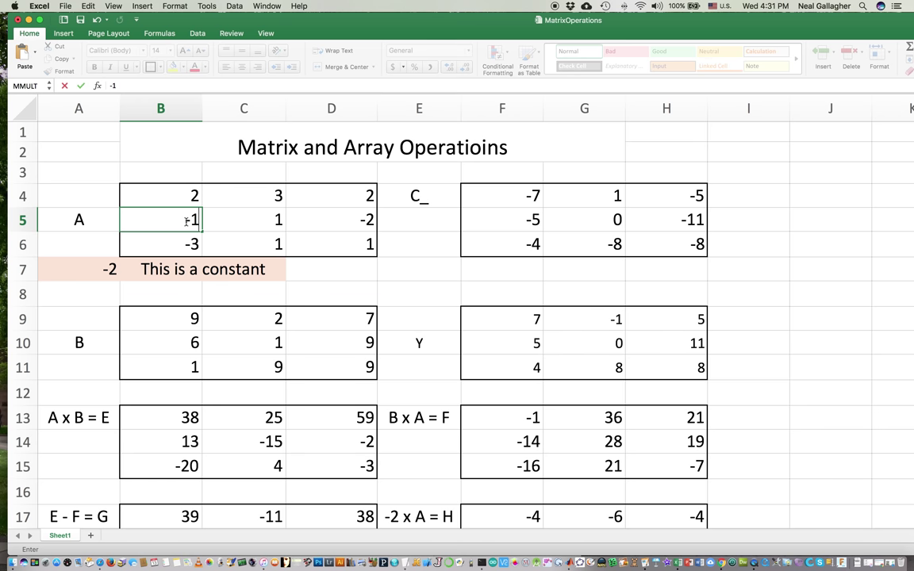
key(Return)
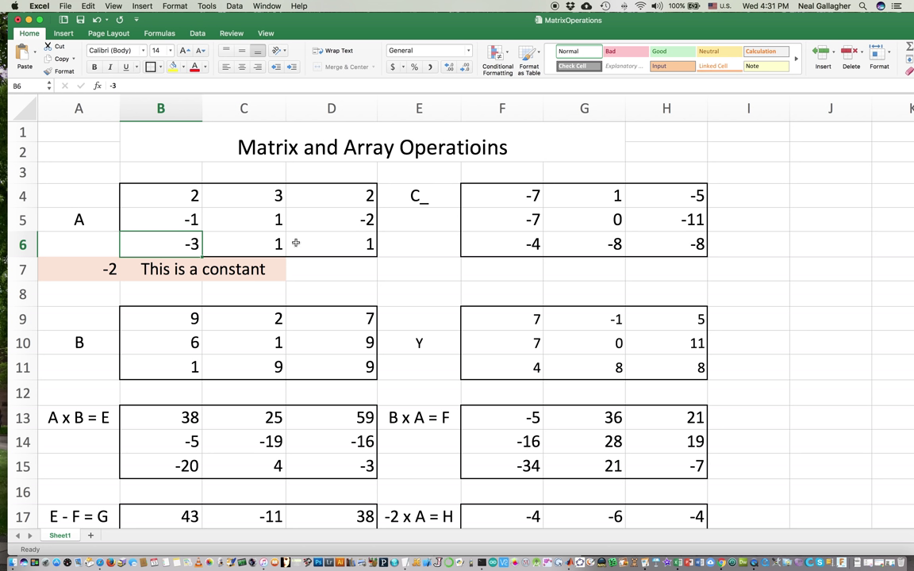
click(166, 199)
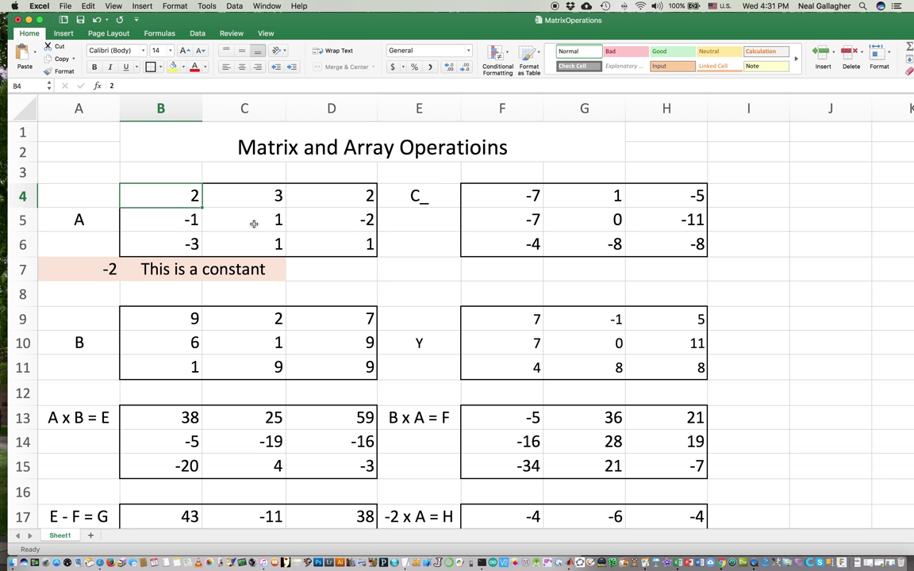
shift+click(335, 251)
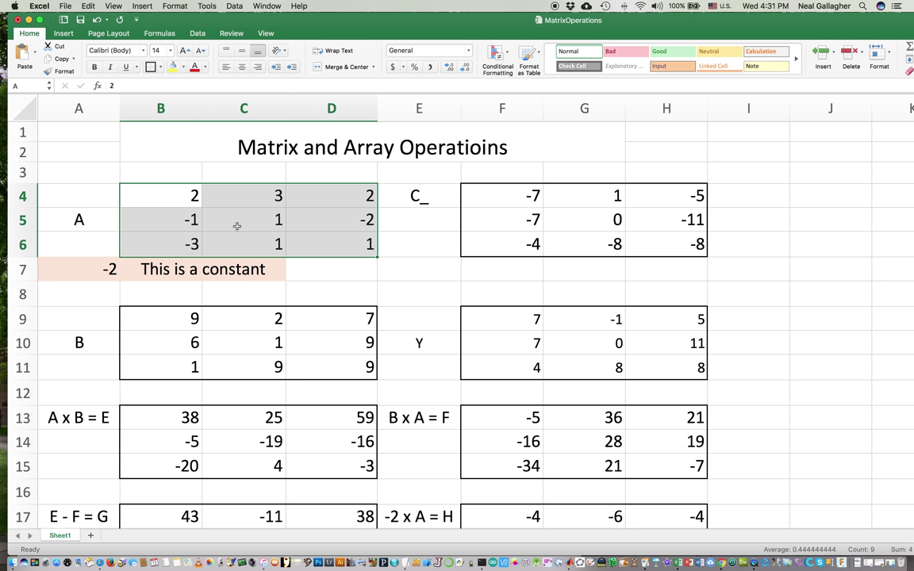
click(22, 86)
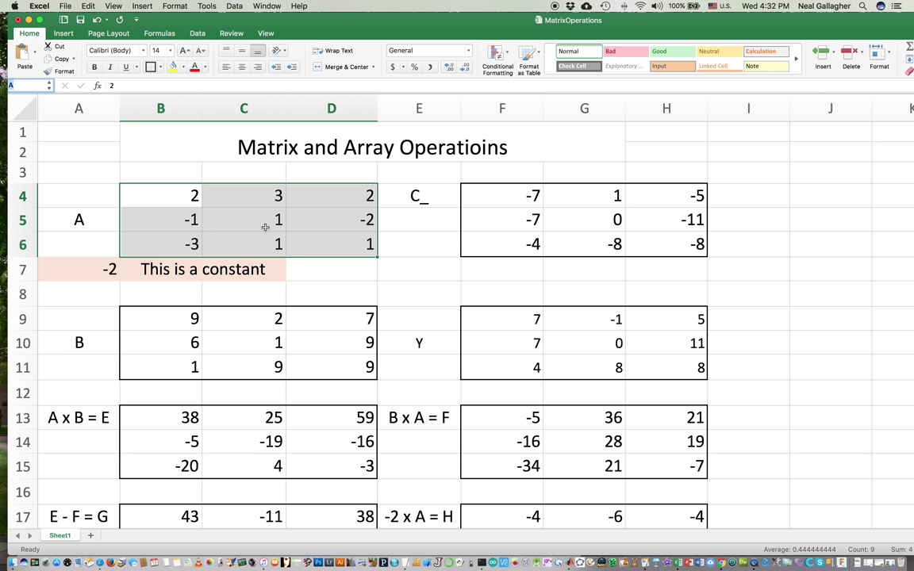
click(187, 195)
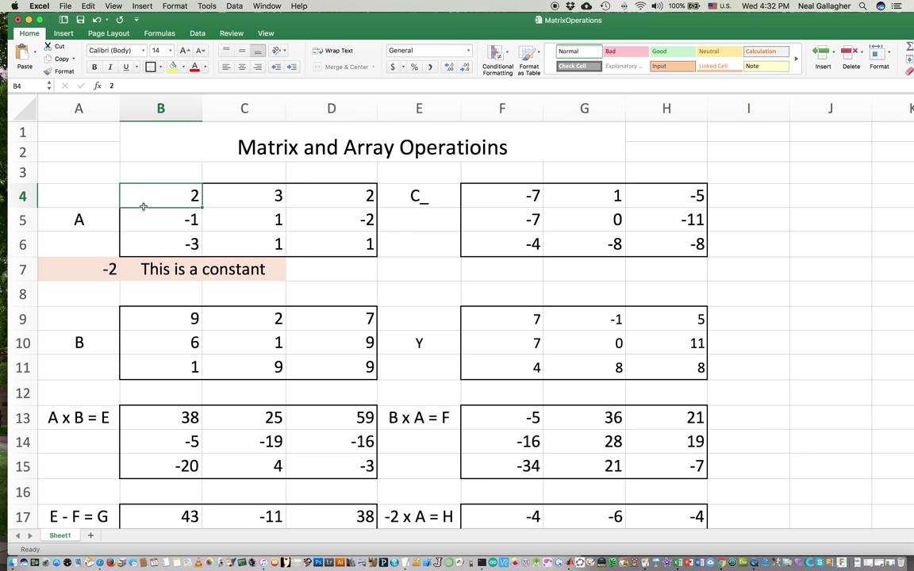
shift+click(344, 250)
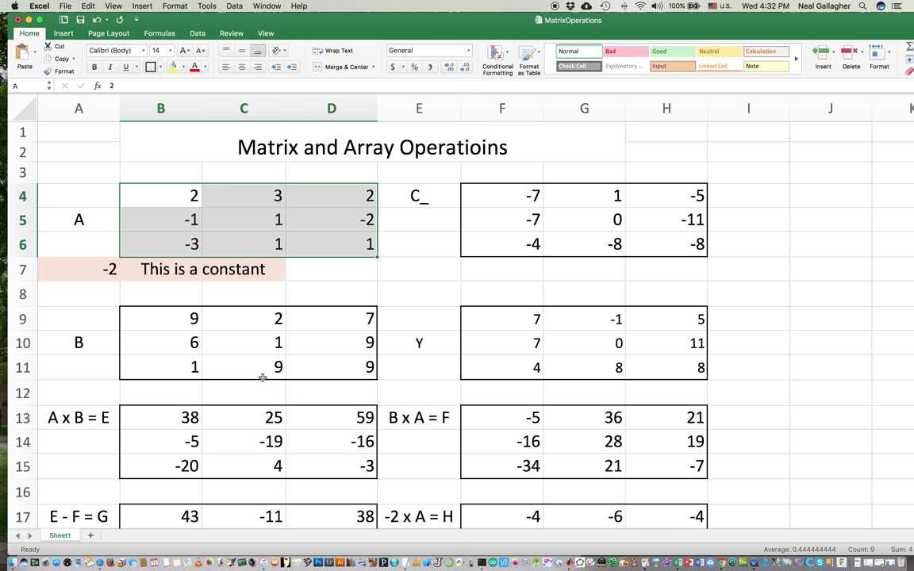
click(184, 318)
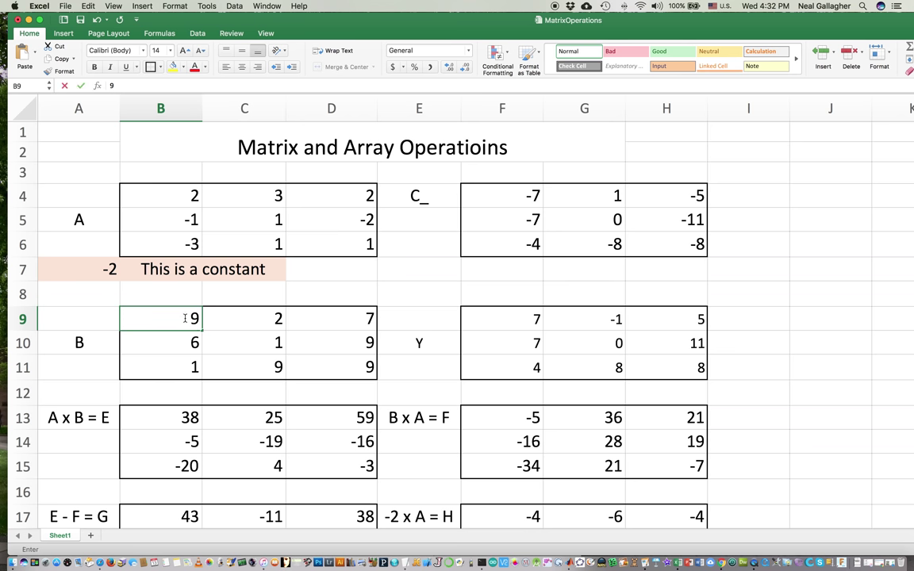
key(Return)
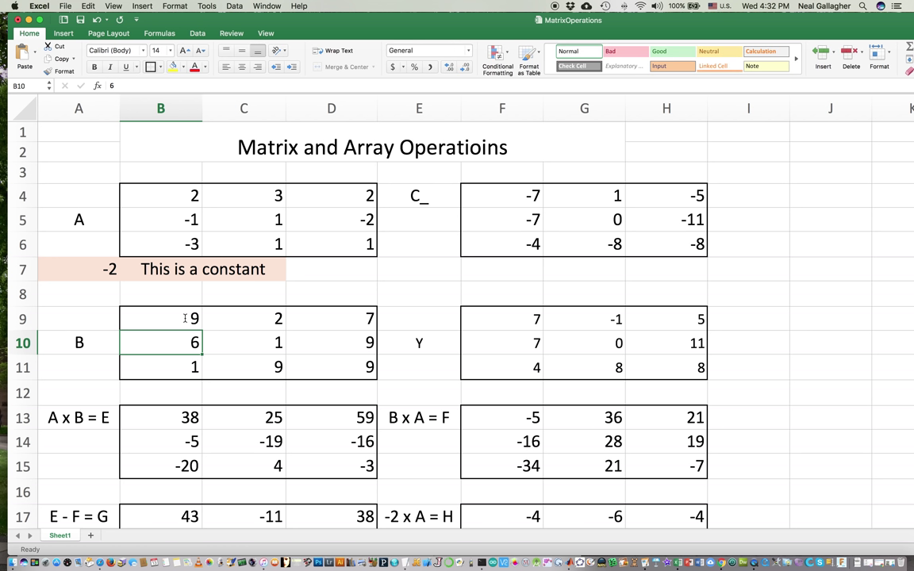
click(182, 321)
shift+click(343, 372)
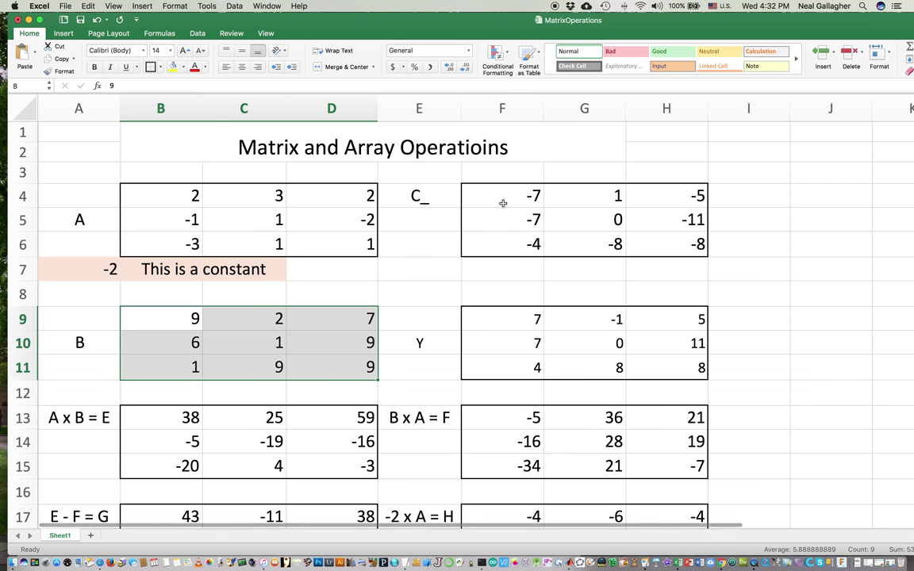
Fill the =B4-B9 formula from F4 across to H4 and down to H6, then reselect F4:H6.
scroll(504, 202, down, 1)
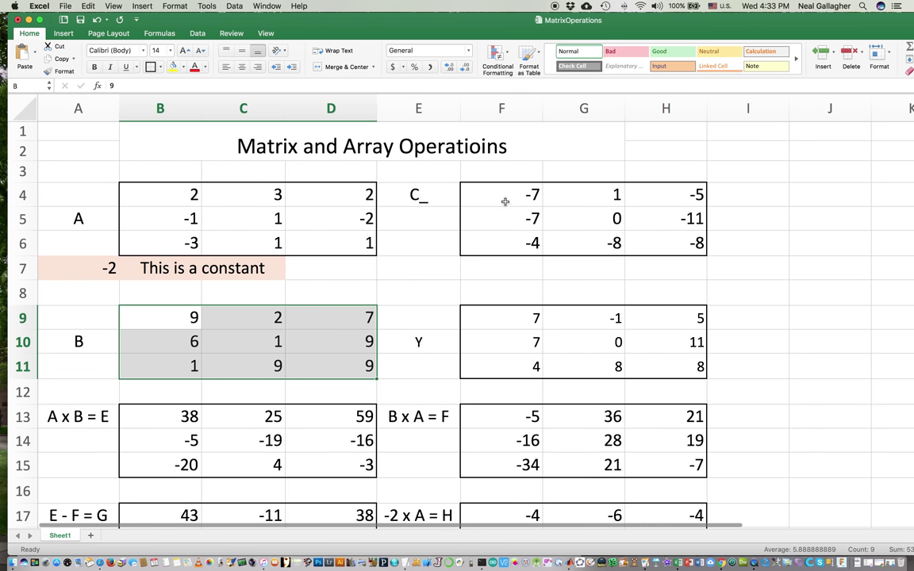
scroll(504, 201, up, 1)
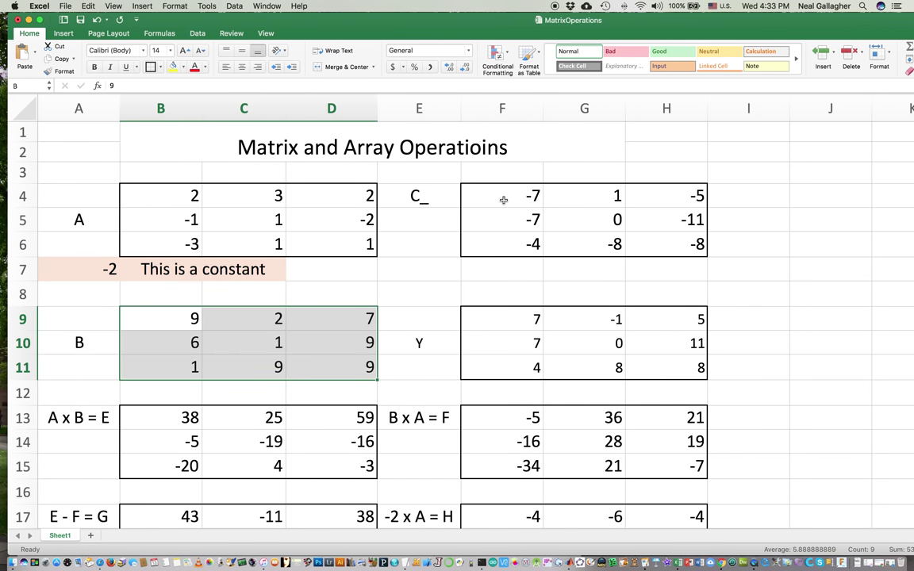
click(504, 201)
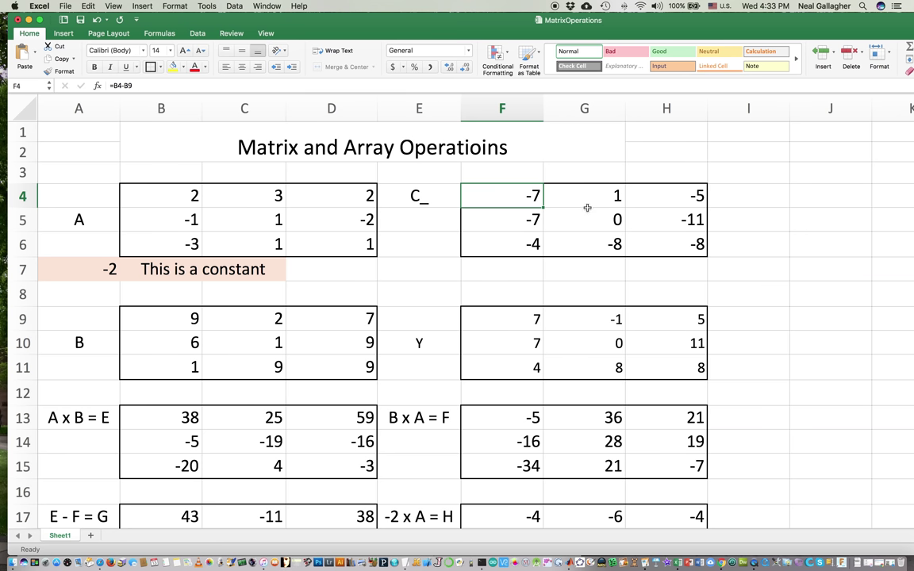
drag(541, 207, 675, 206)
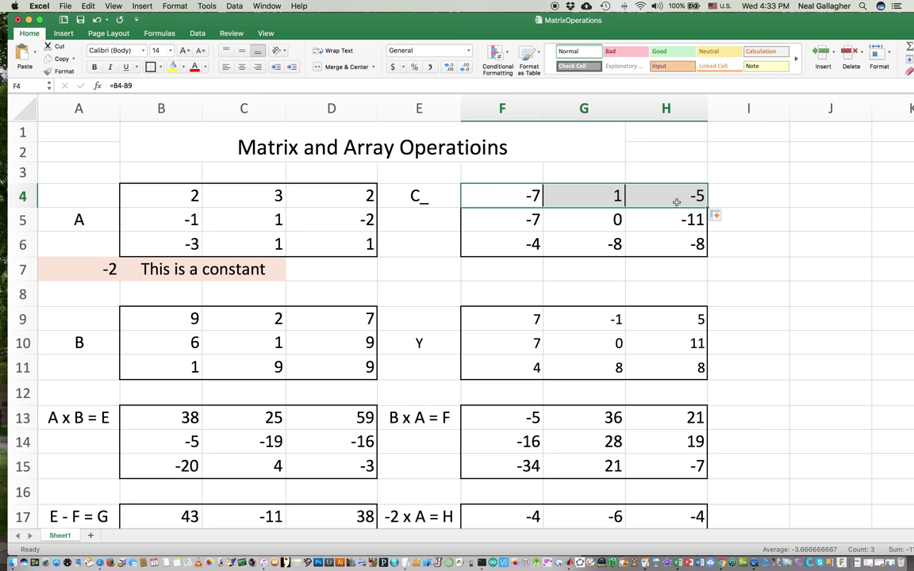
drag(707, 211, 698, 249)
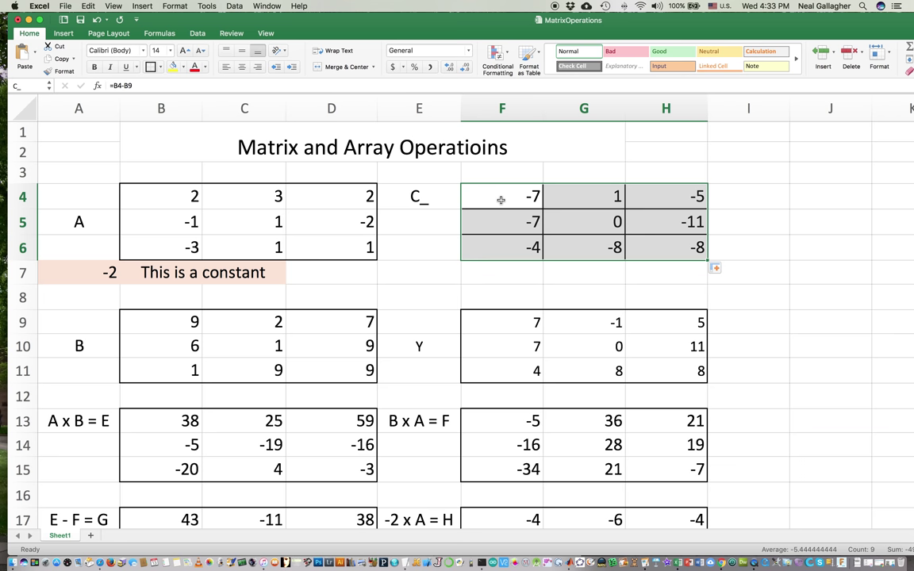
mouse_move(500, 200)
mouse_down()
mouse_move(585, 212)
mouse_move(665, 245)
mouse_up()
click(80, 6)
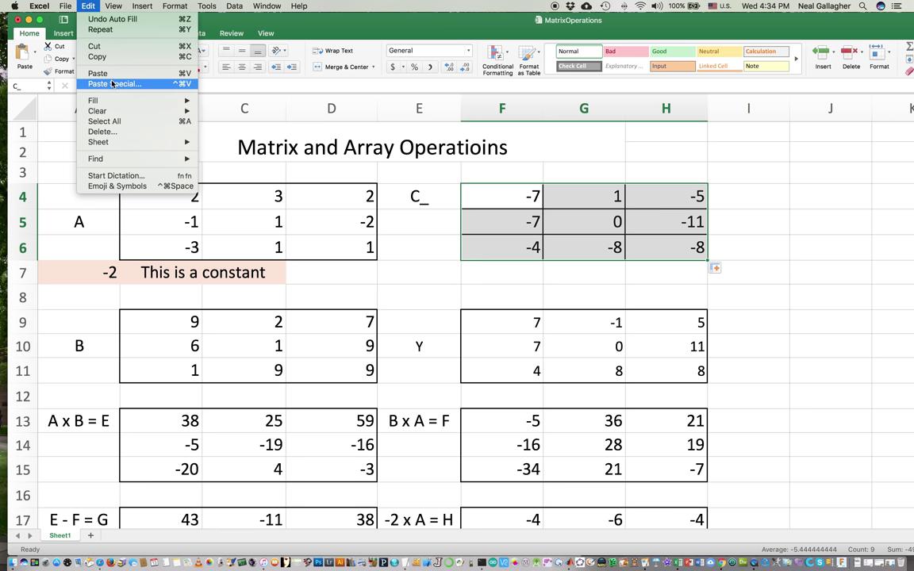
Clear the formats of F4:H6 and set its font size to 14 points.
mouse_move(104, 111)
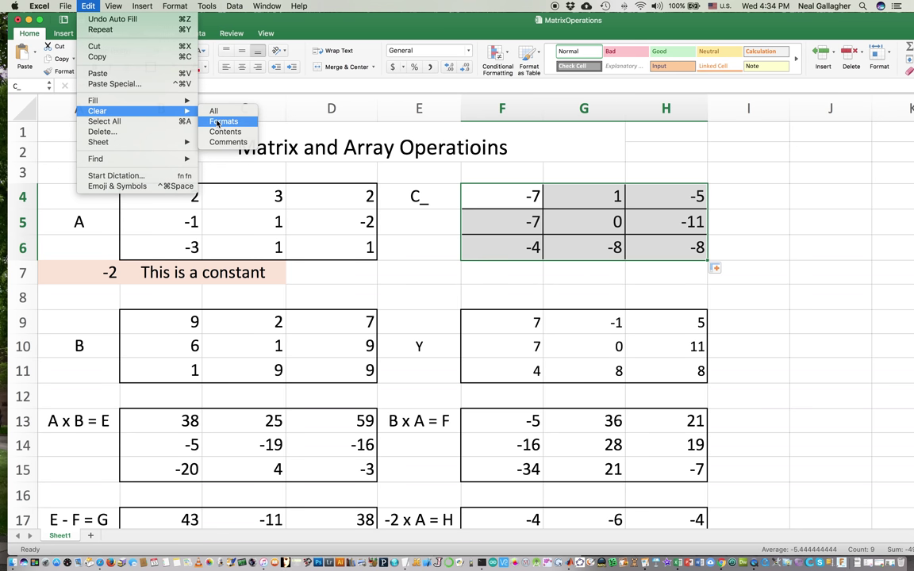
click(219, 121)
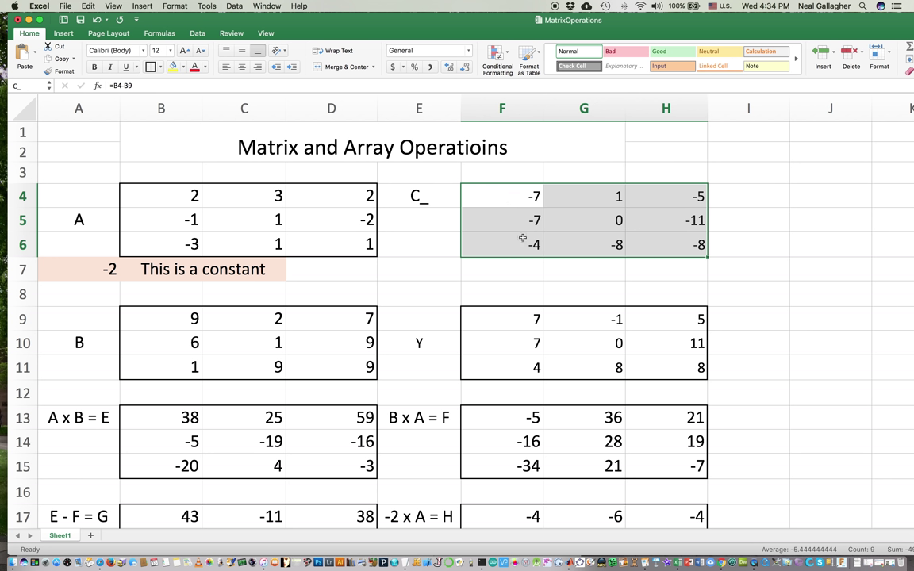
click(168, 51)
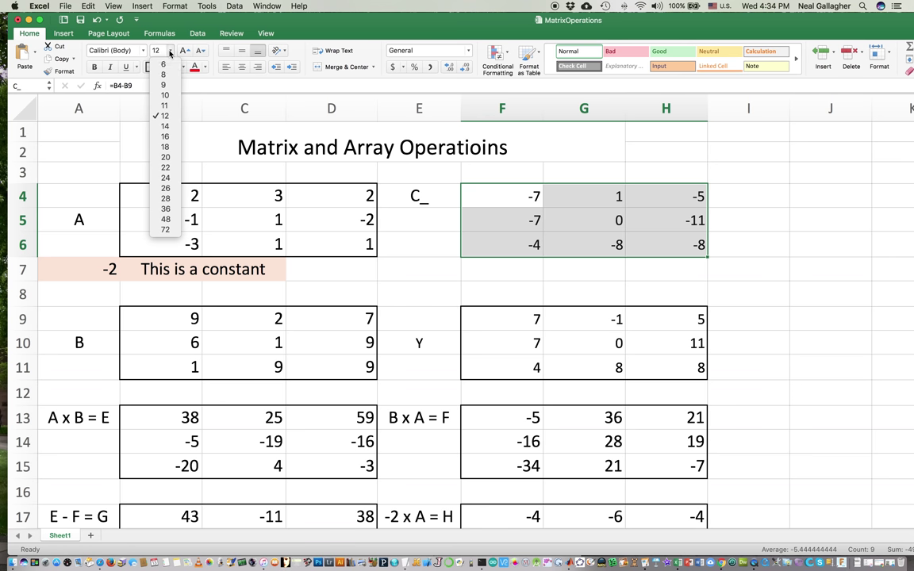
click(165, 127)
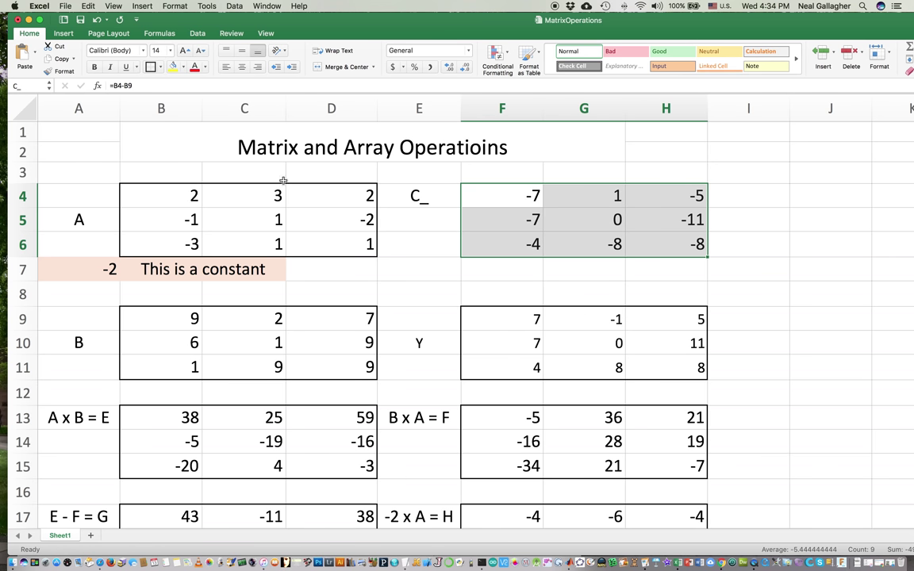
click(803, 252)
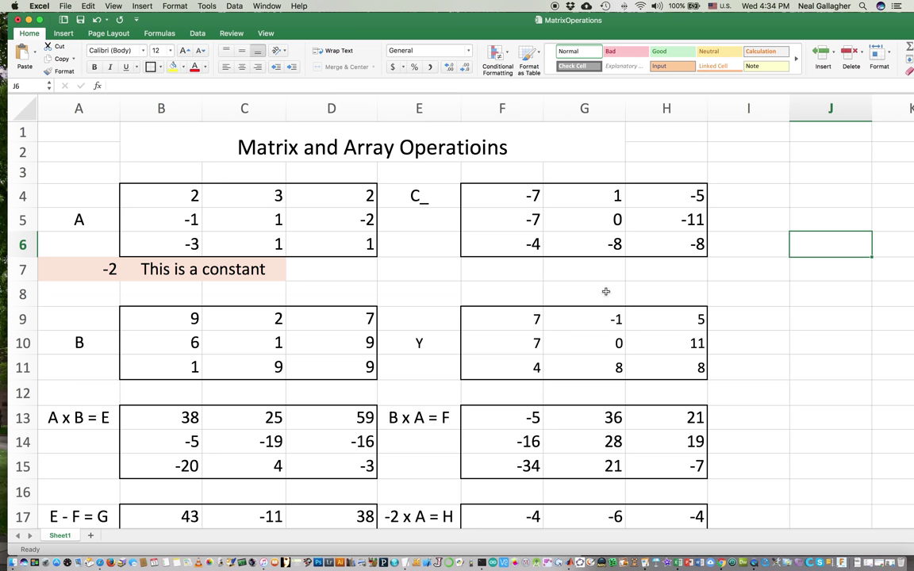
Select F9:H11 and enter =B-A as an array formula.
scroll(605, 291, down, 1)
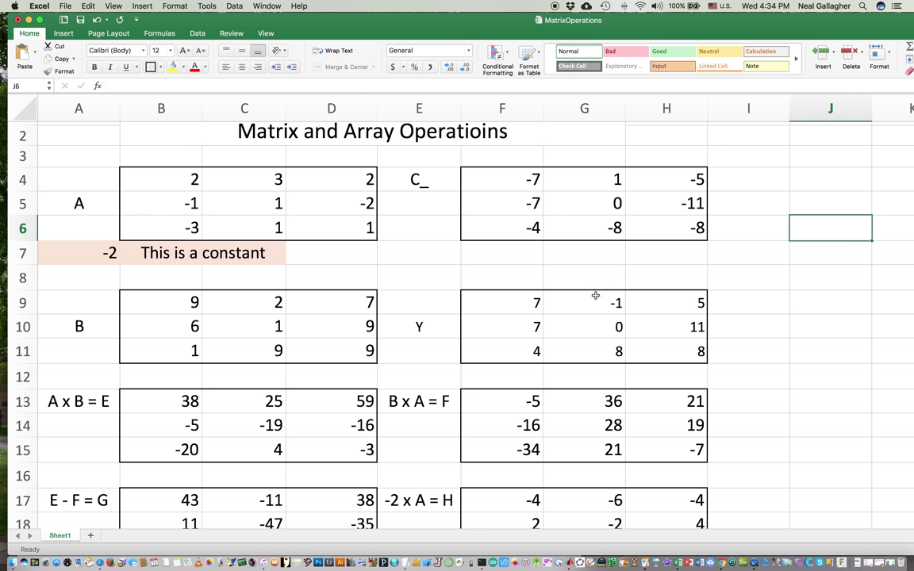
click(516, 306)
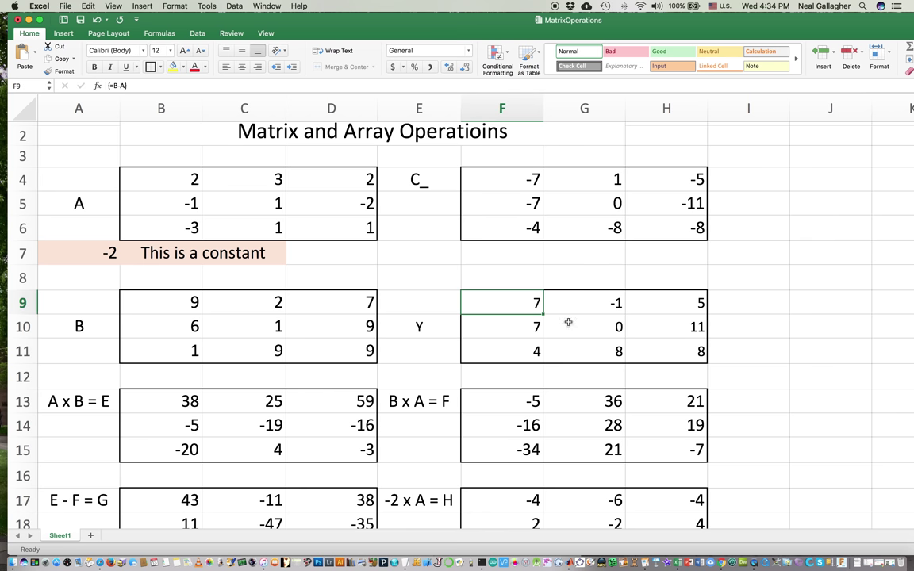
shift+click(681, 357)
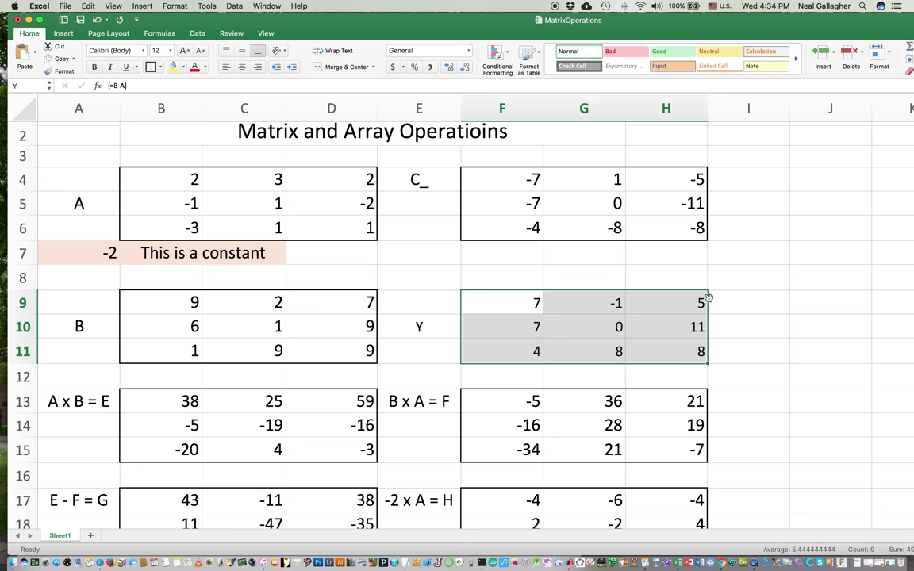
click(132, 85)
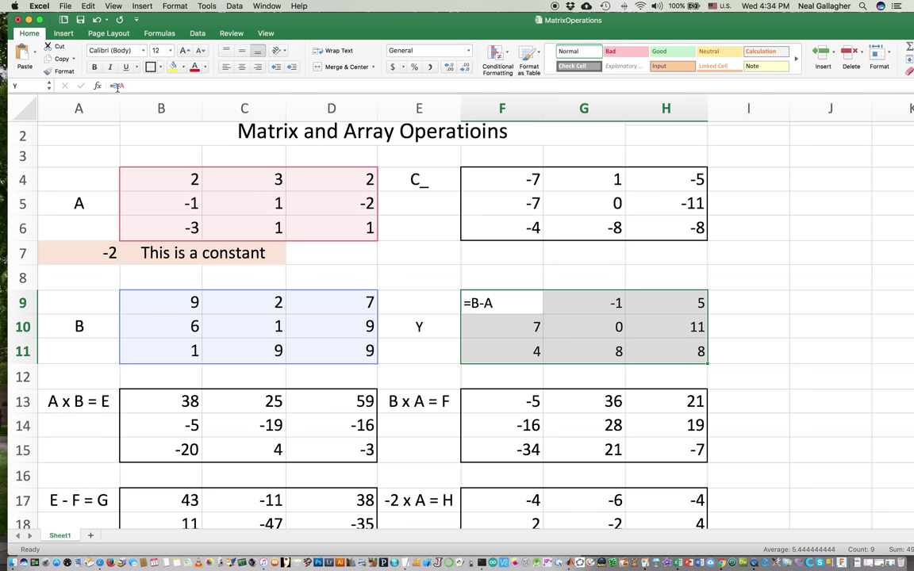
drag(132, 85, 103, 85)
key(BackSpace)
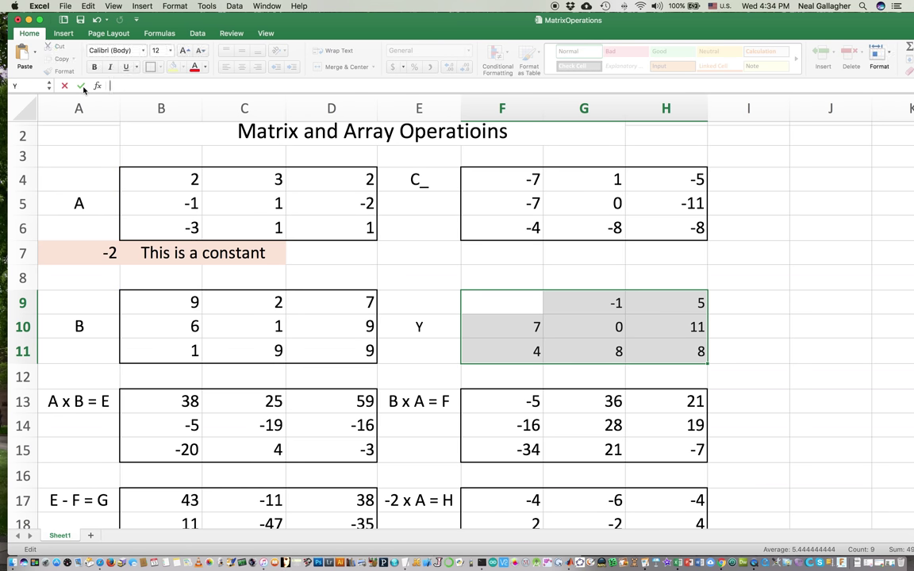
text(=)
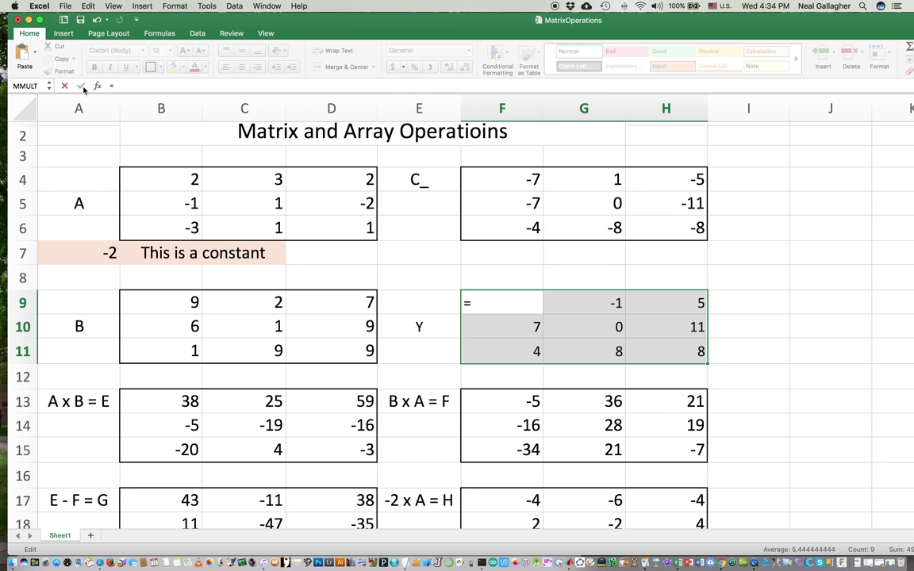
text(B)
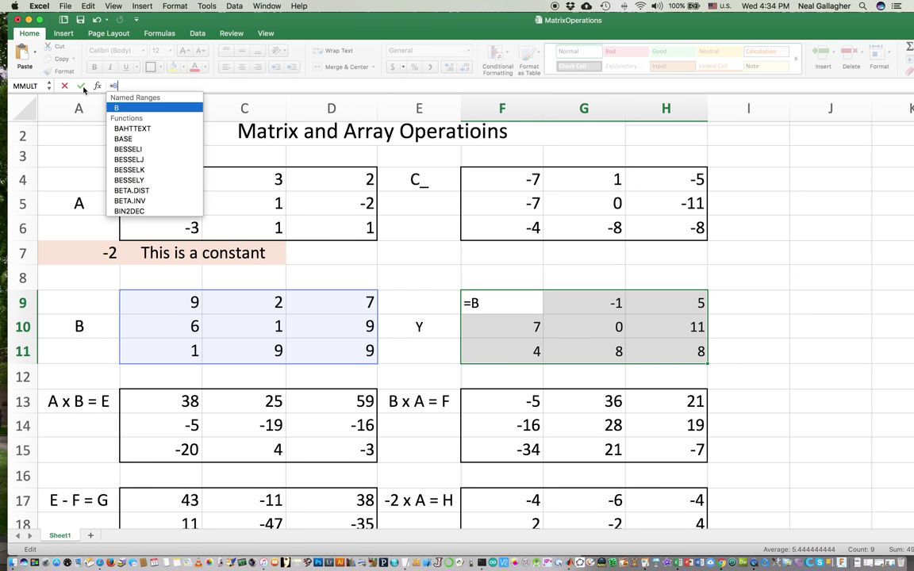
text(-)
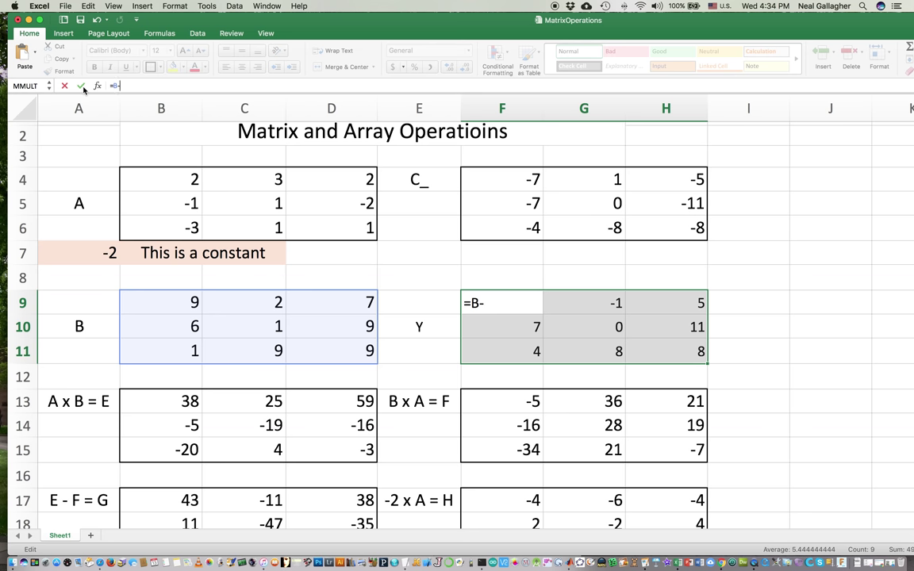
text(A)
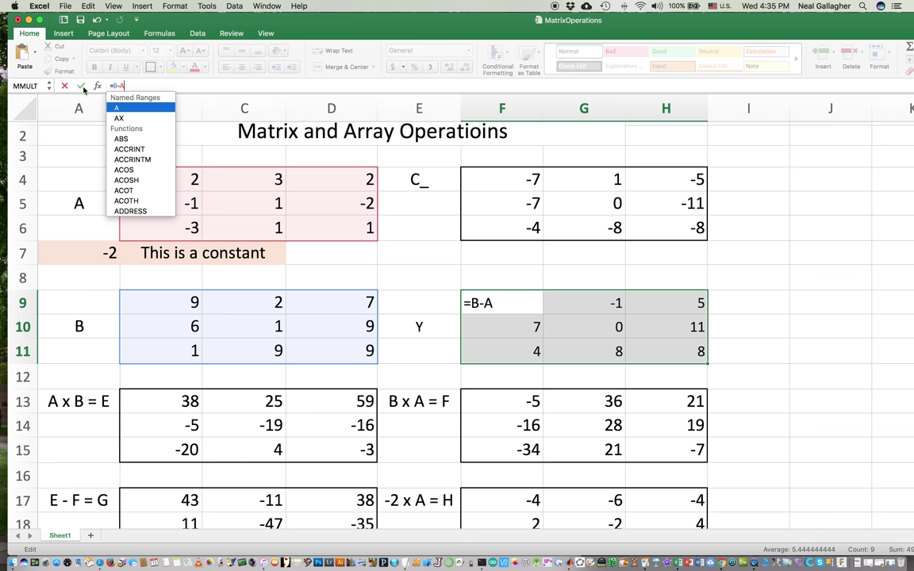
key(ctrl+shift+Return)
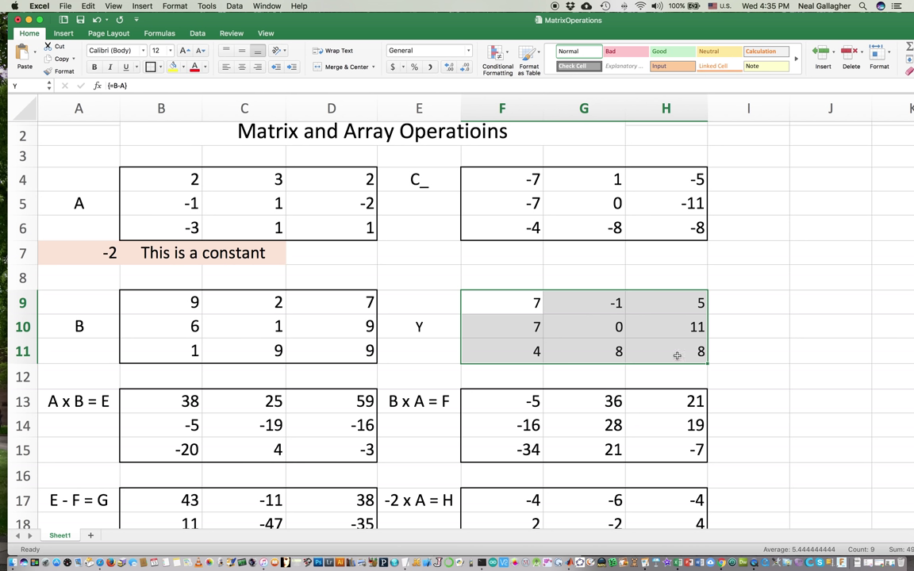
Name the selected block F9:H11 as Y in the Name Box.
click(11, 85)
text(Y)
key(Return)
Select B13:D15 to check its MMULT formula and its range name E.
scroll(531, 338, down, 3)
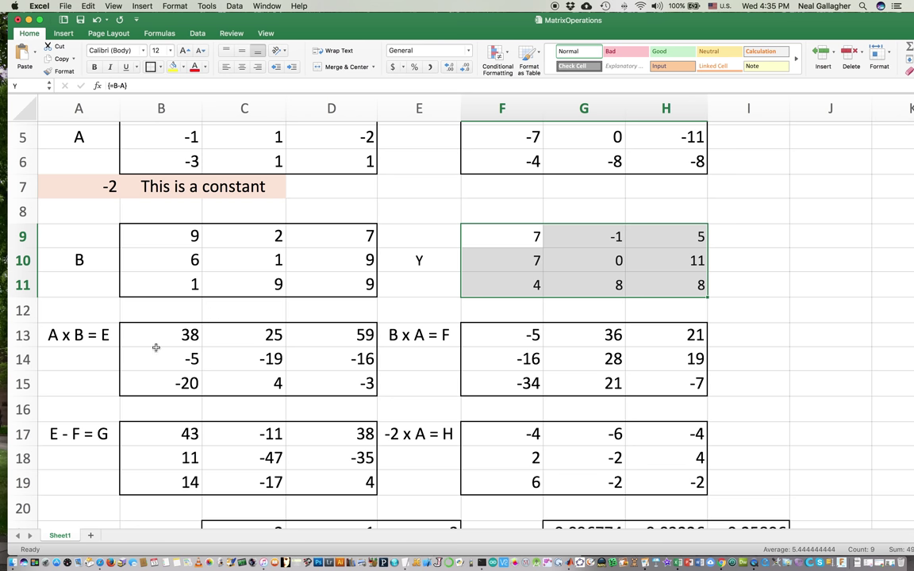
click(174, 333)
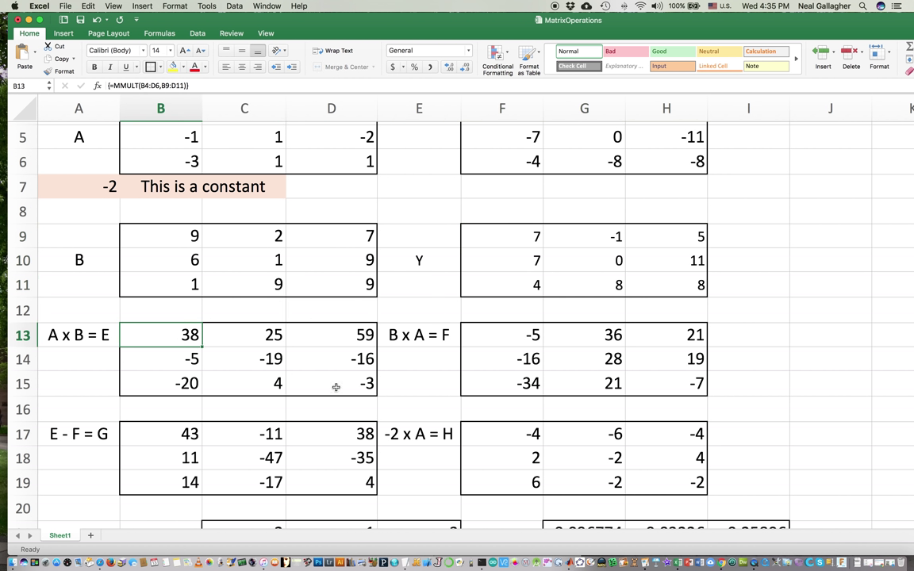
click(335, 385)
shift+click(167, 338)
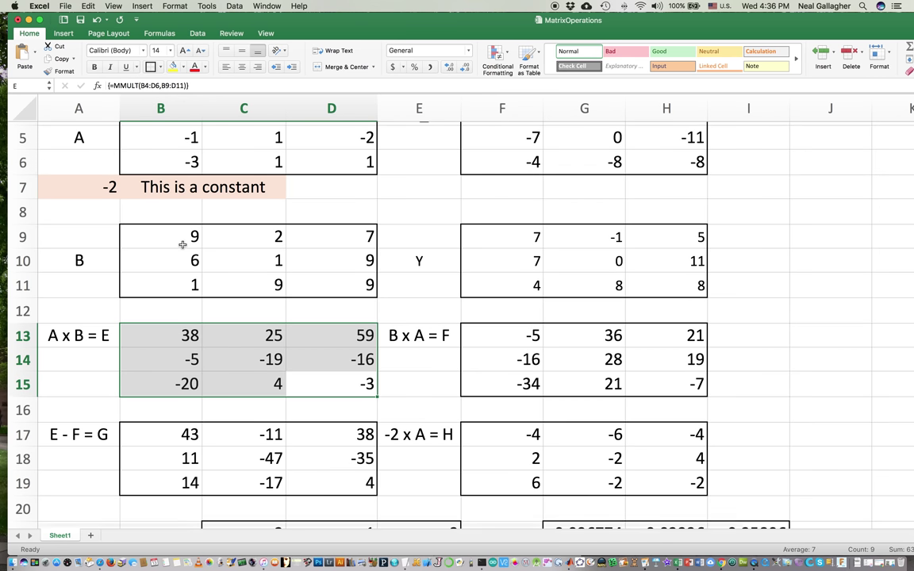
scroll(171, 199, up, 4)
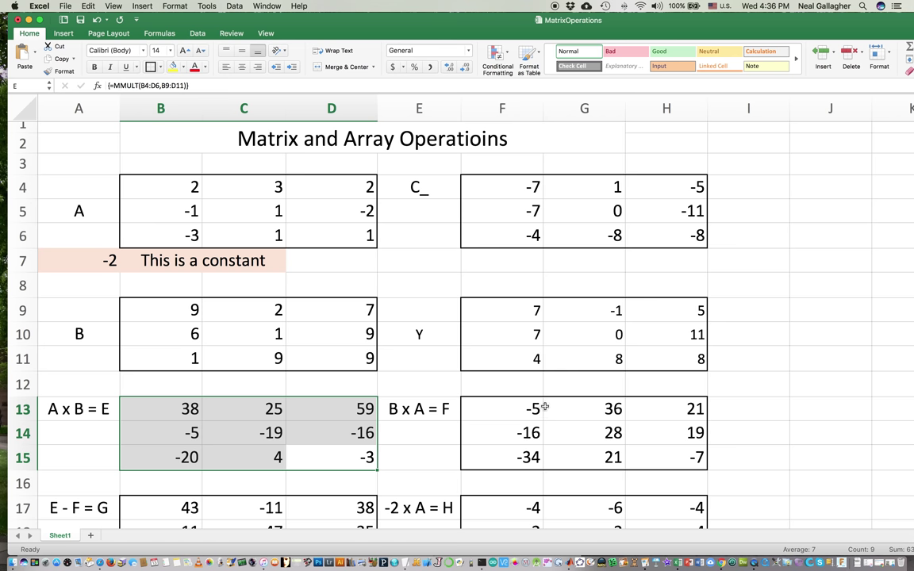
scroll(746, 405, right, 2)
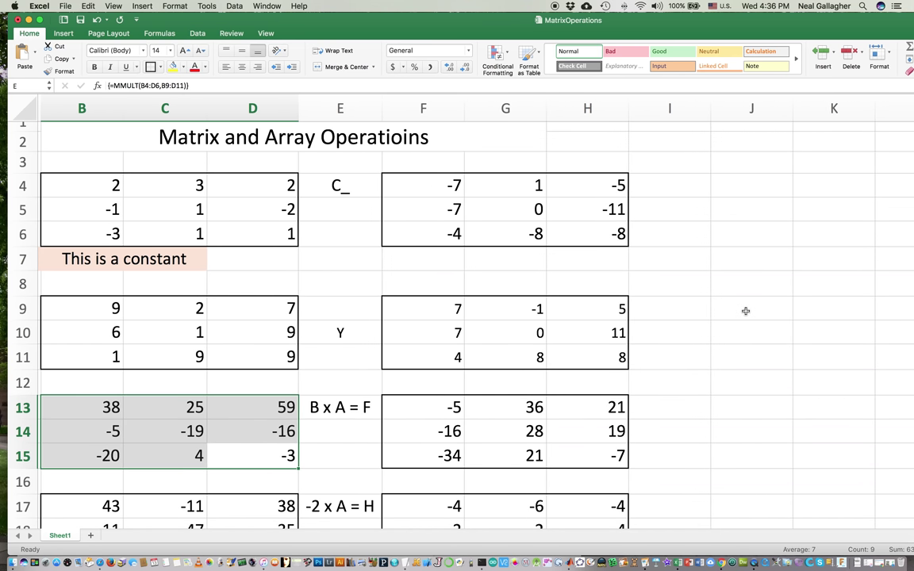
scroll(745, 311, right, 2)
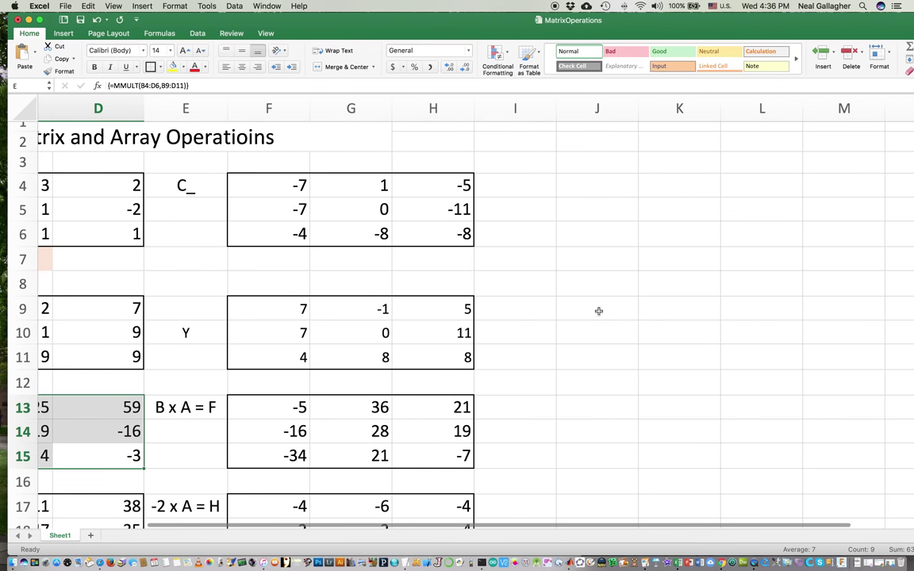
Enter =A*B as an array formula across J9:L11.
click(599, 310)
shift+click(772, 358)
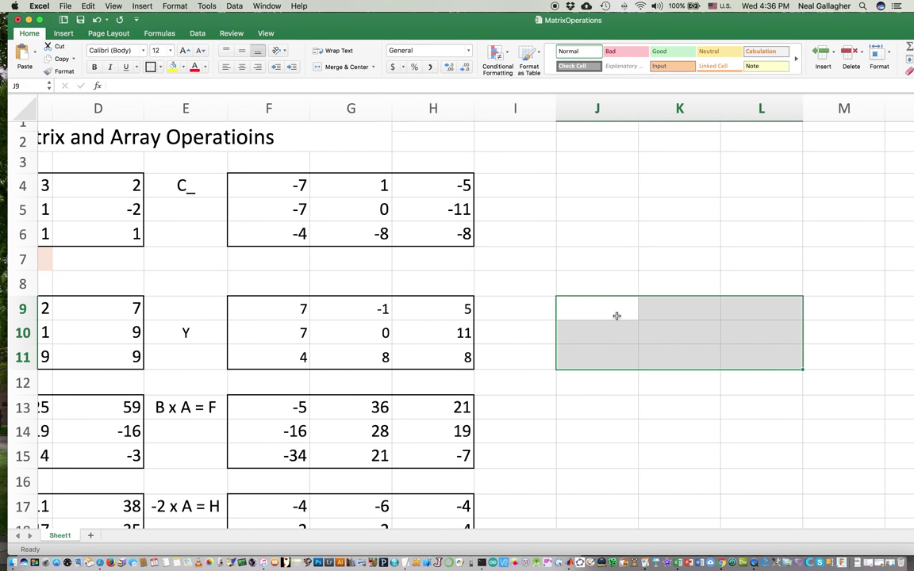
scroll(640, 318, left, 1)
scroll(640, 317, left, 6)
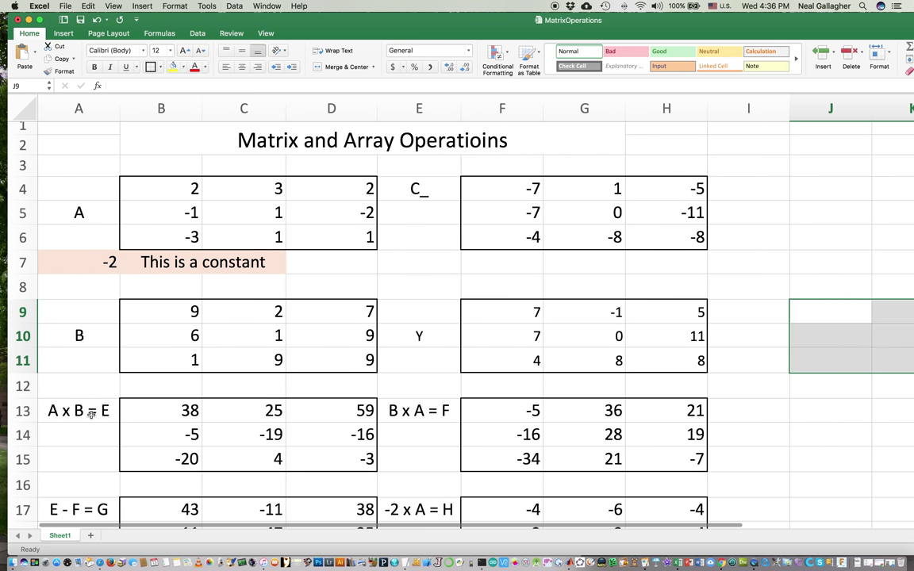
click(140, 88)
text(=)
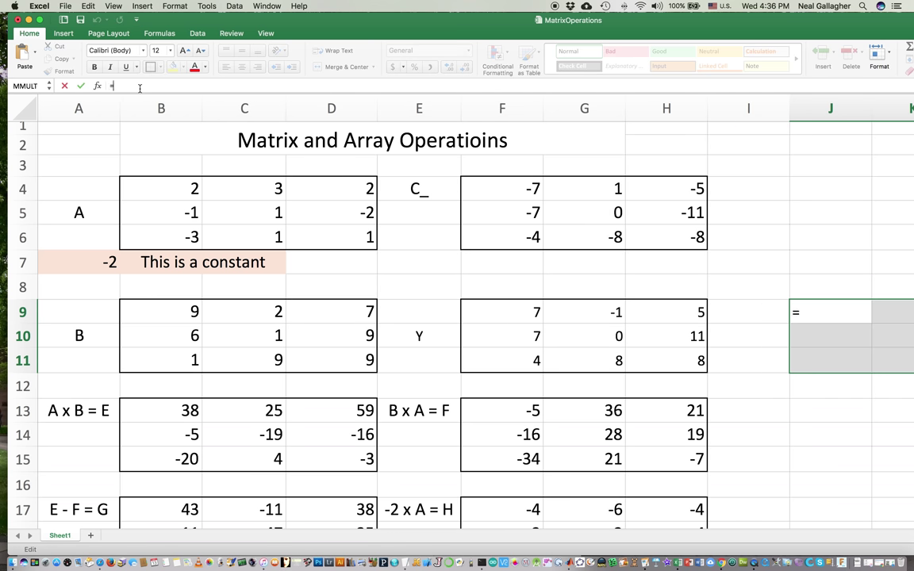
text(A)
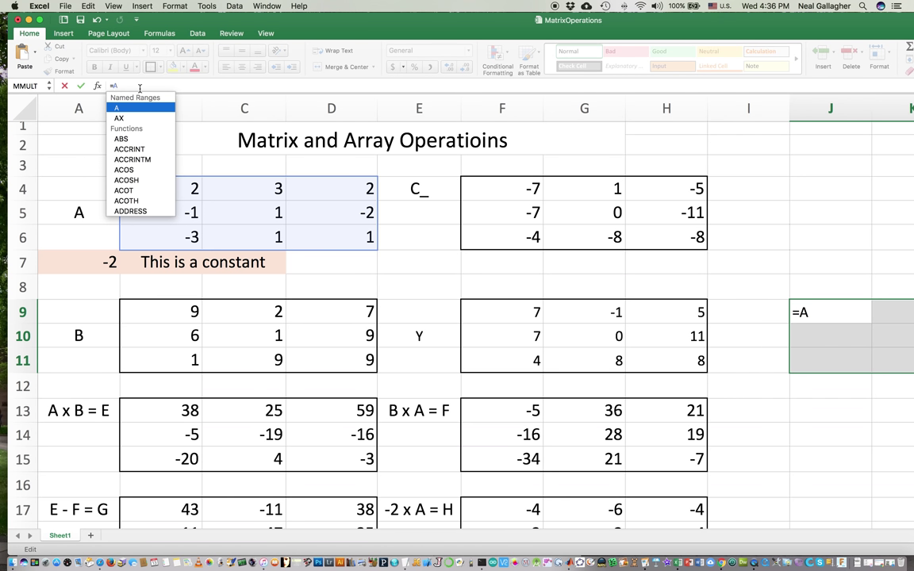
text(*B)
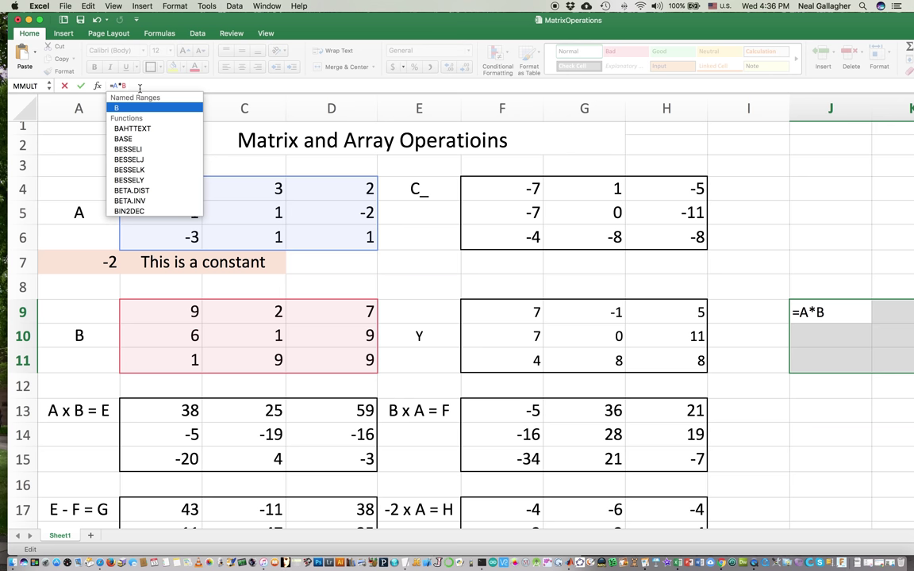
key(ctrl+shift+Return)
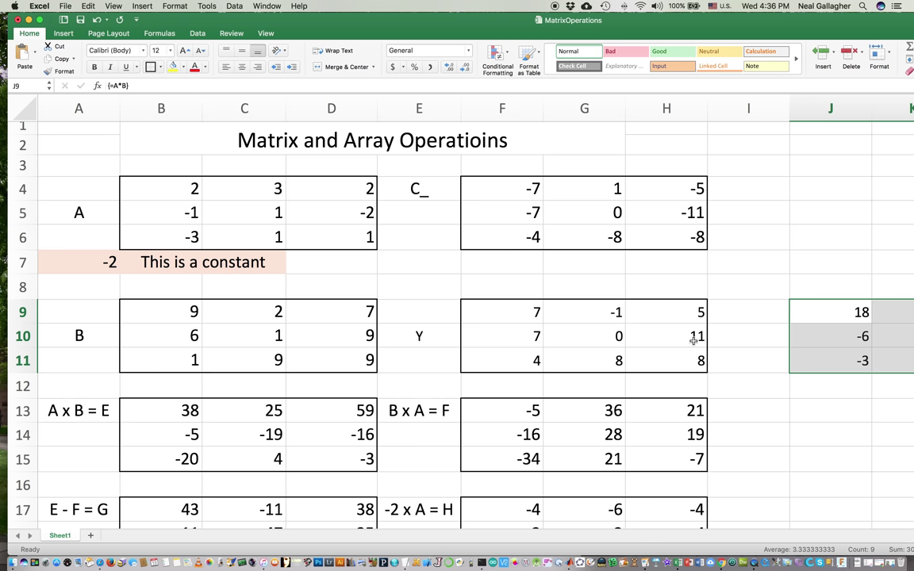
scroll(706, 341, right, 3)
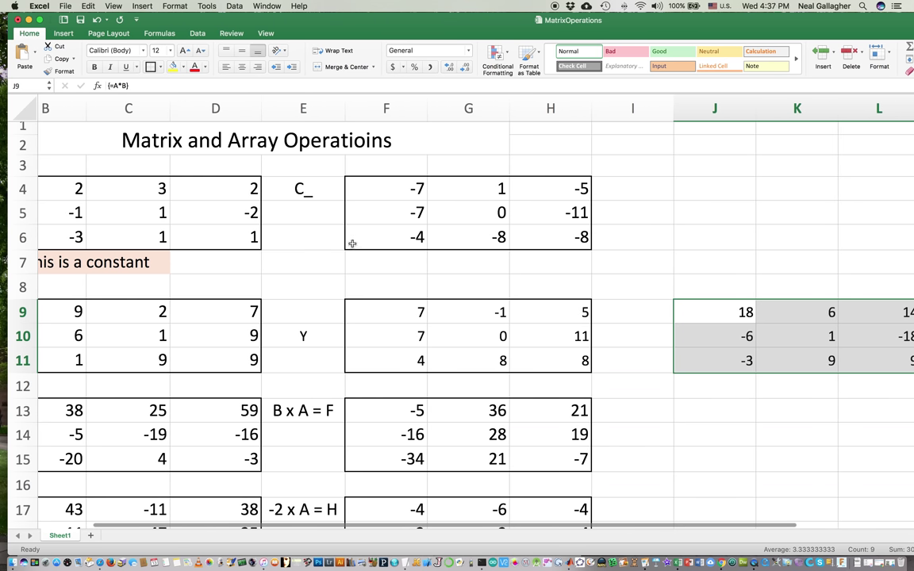
scroll(788, 360, right, 2)
scroll(787, 360, left, 3)
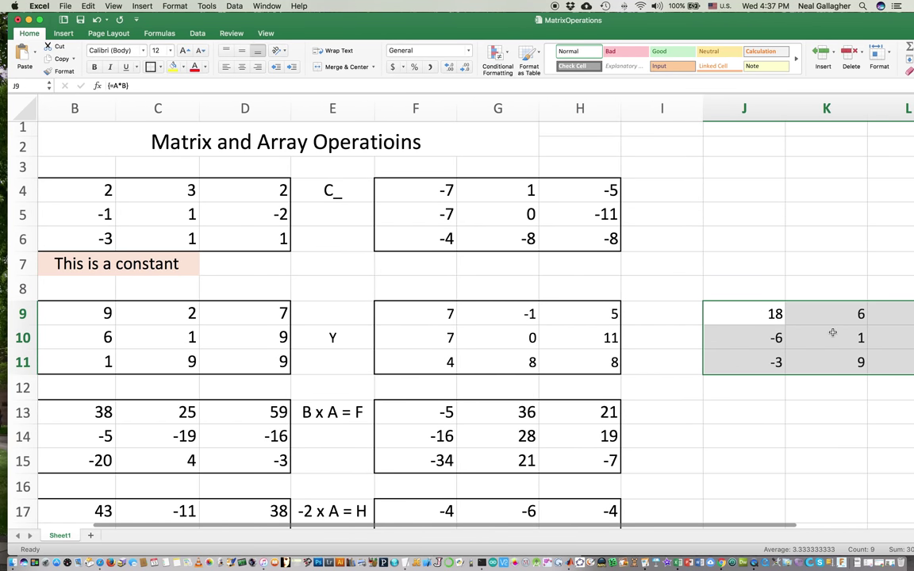
scroll(832, 333, left, 3)
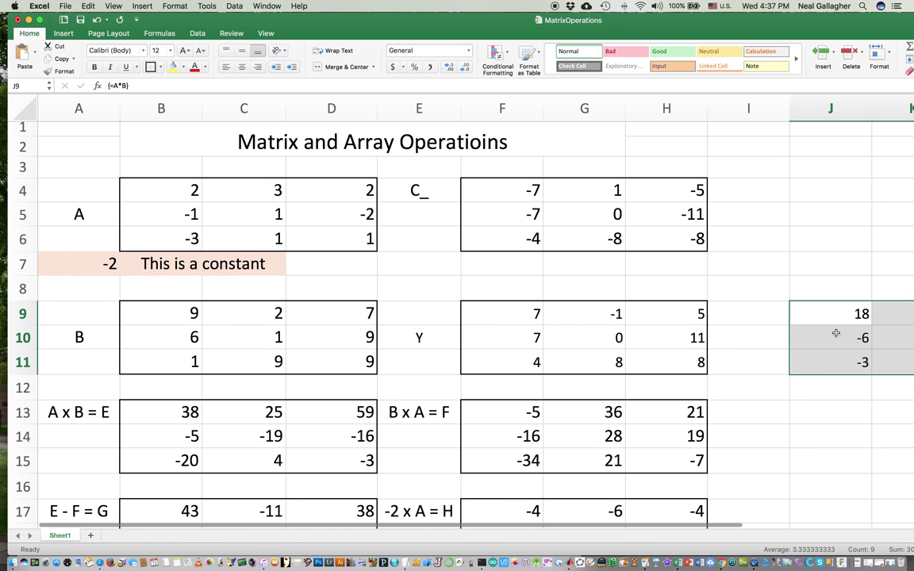
scroll(830, 328, down, 3)
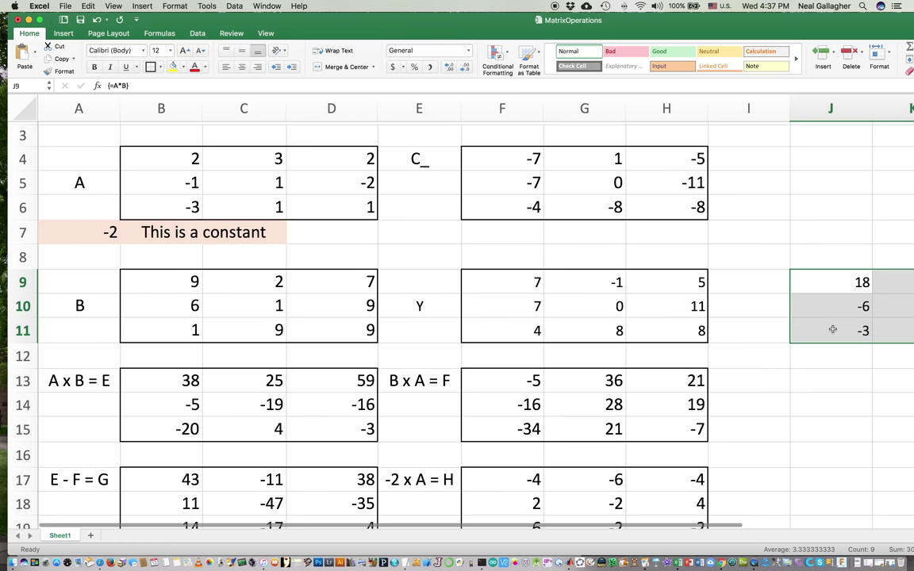
scroll(832, 329, down, 1)
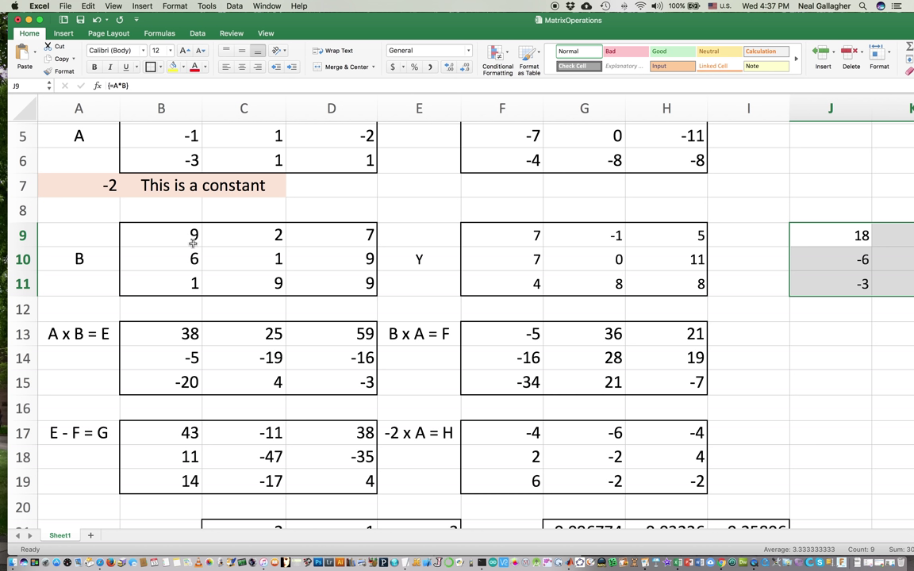
scroll(183, 243, up, 3)
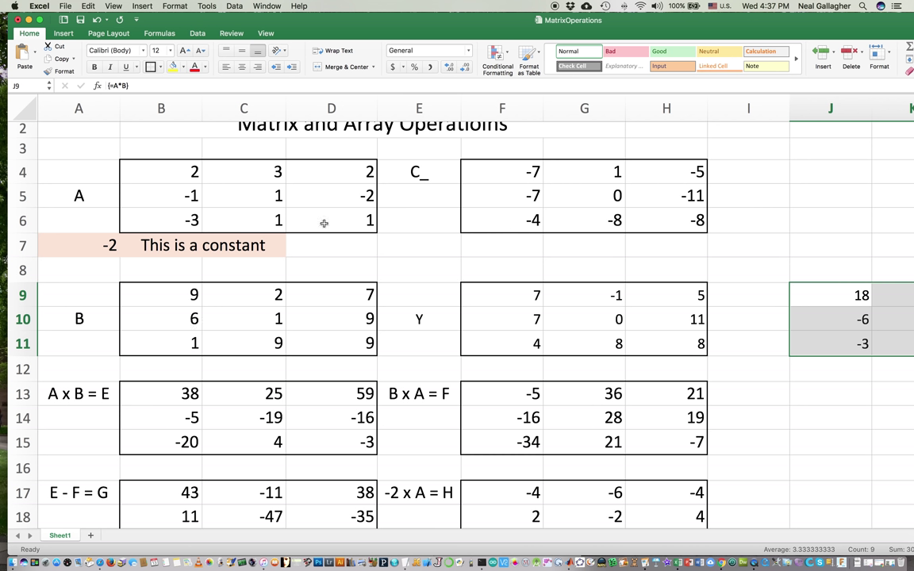
click(174, 392)
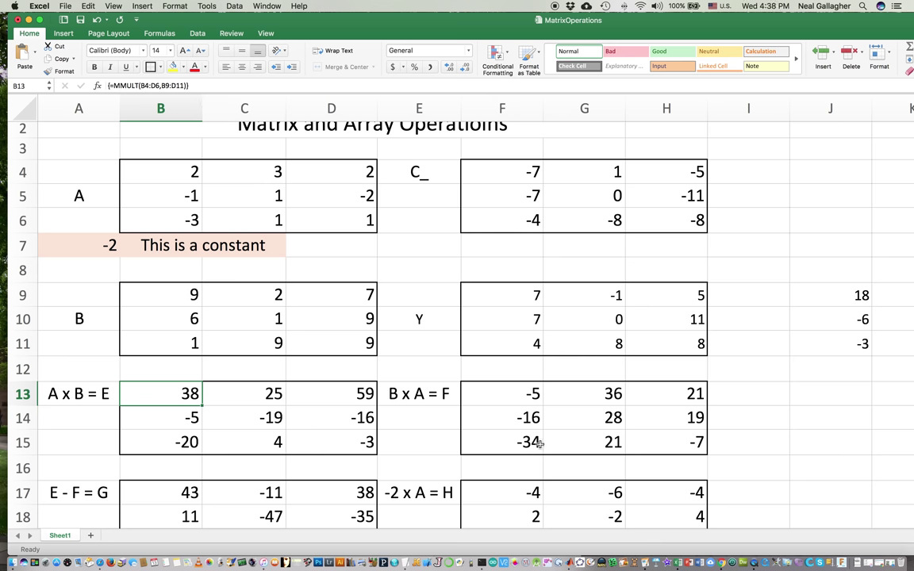
scroll(512, 434, up, 1)
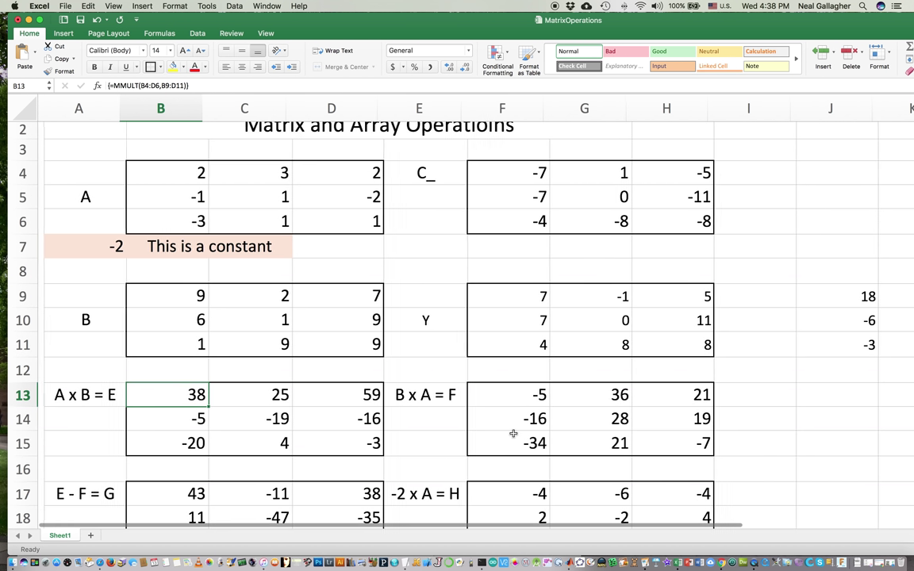
drag(295, 20, 348, 20)
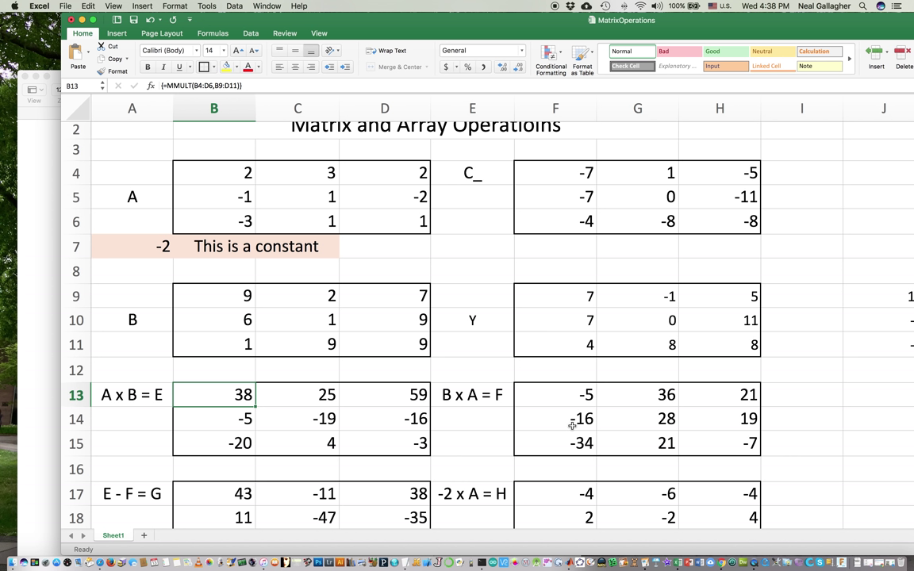
scroll(568, 425, down, 4)
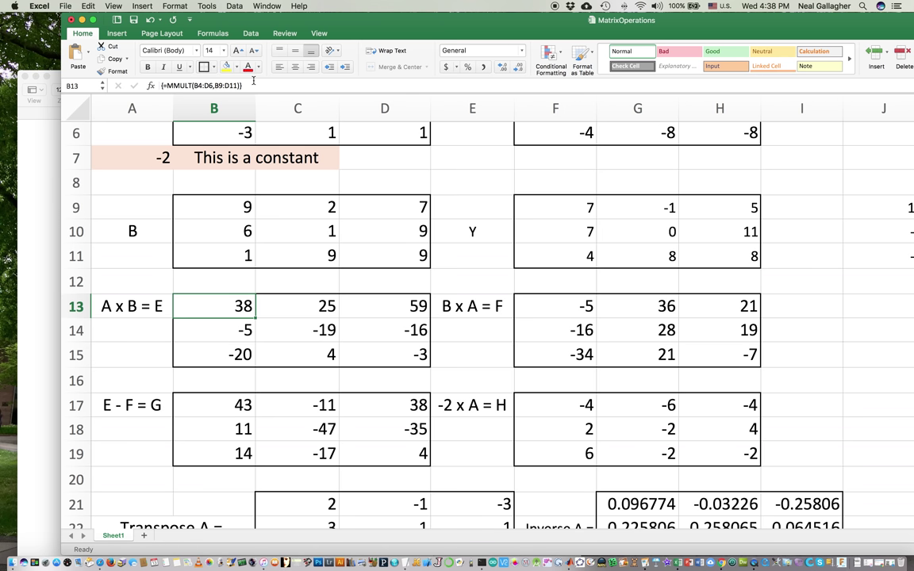
click(194, 405)
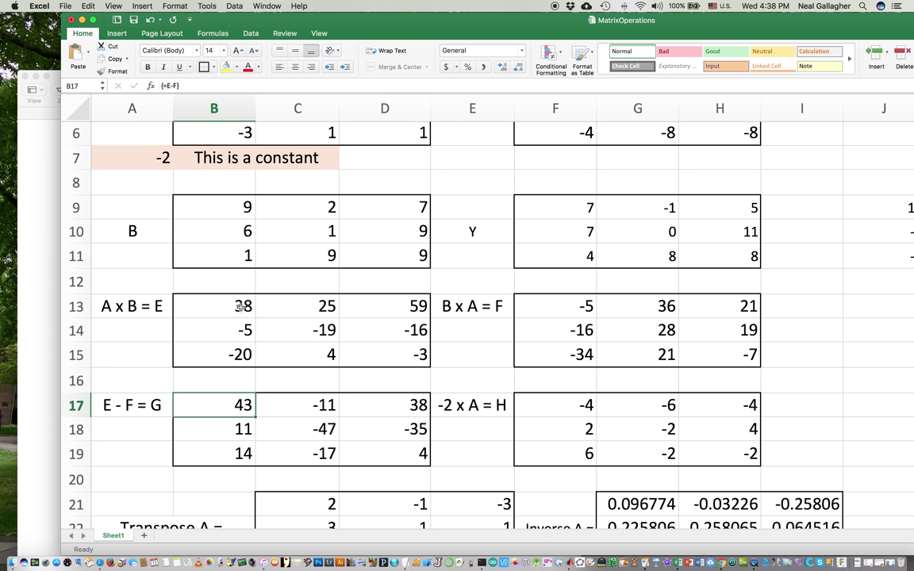
scroll(240, 307, up, 3)
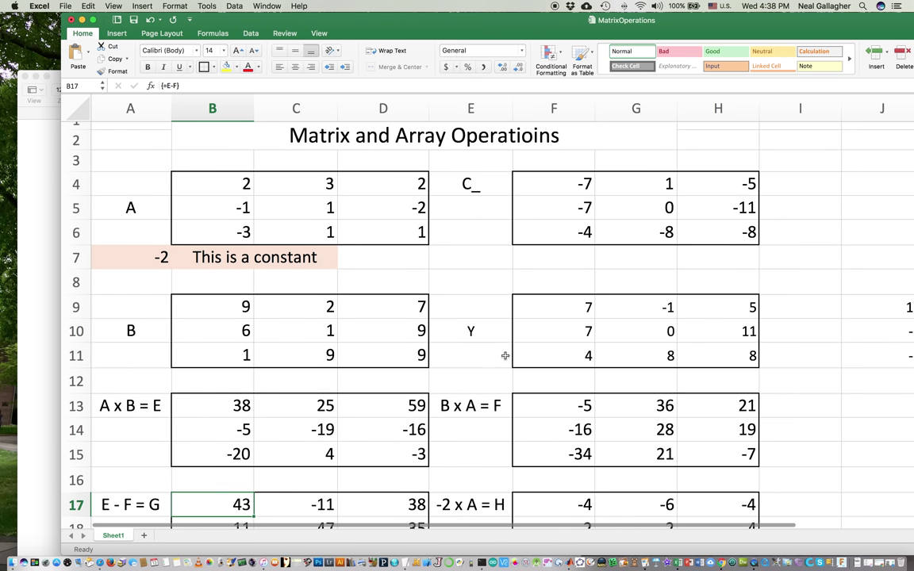
scroll(571, 406, down, 4)
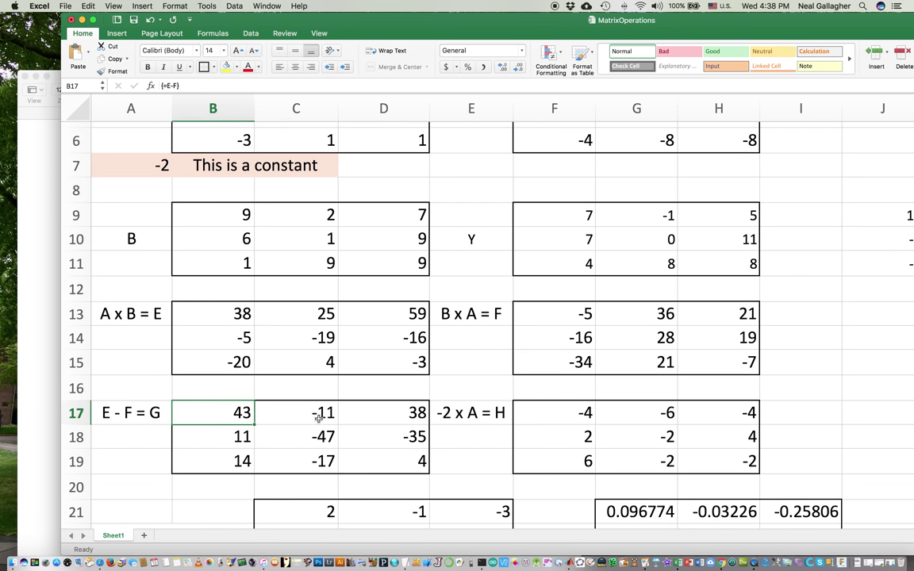
scroll(318, 418, down, 2)
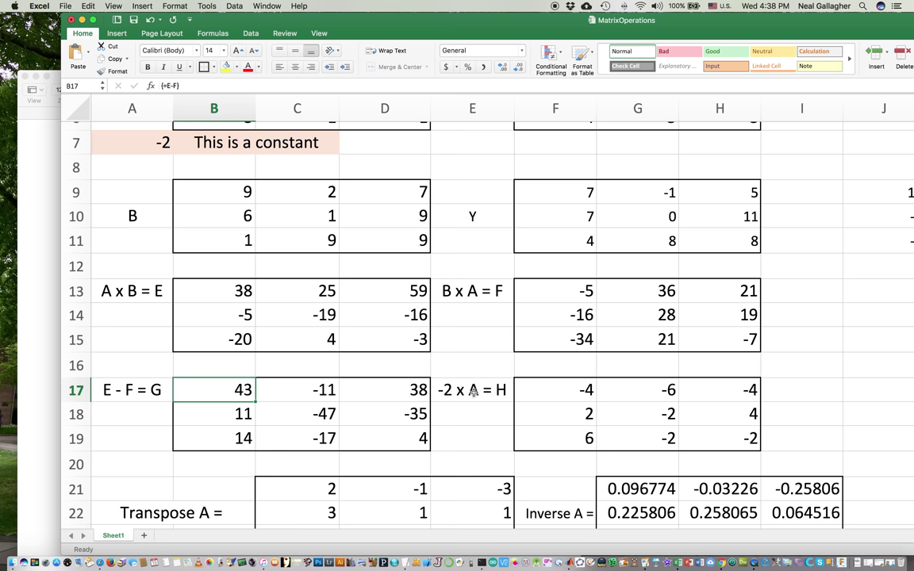
scroll(473, 390, up, 5)
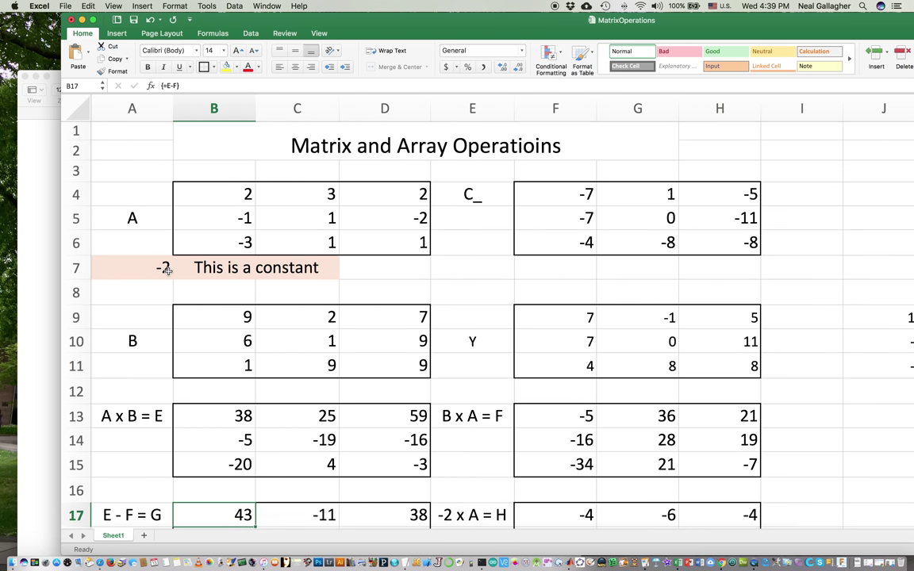
click(526, 514)
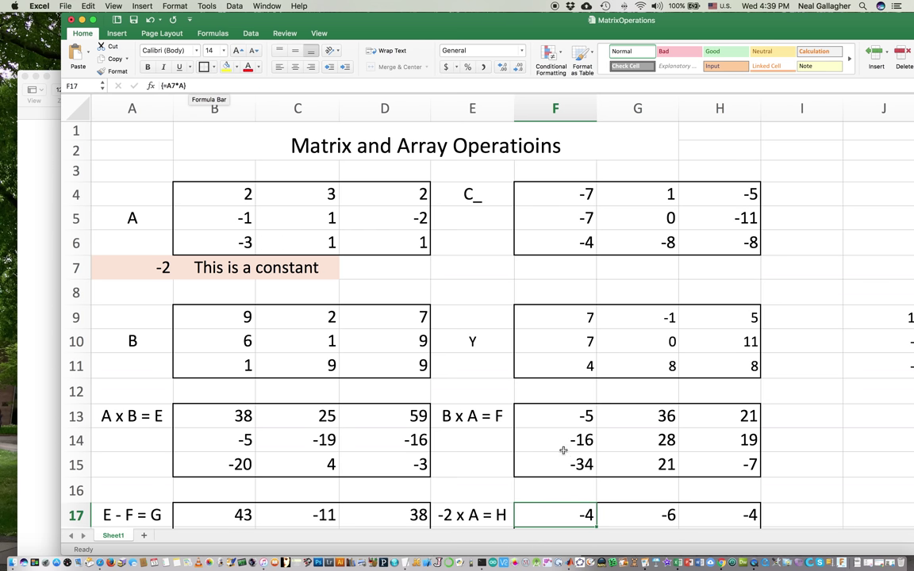
scroll(534, 439, down, 5)
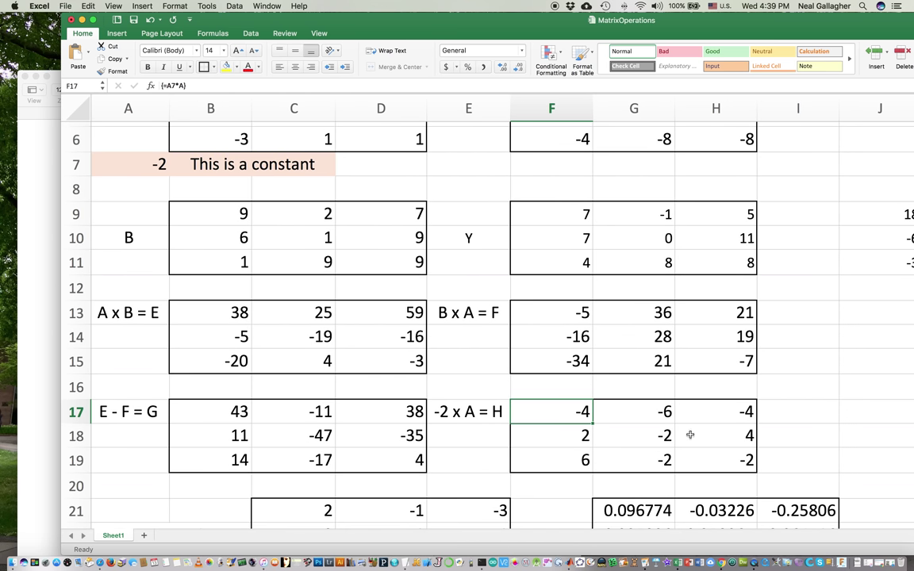
scroll(568, 453, down, 4)
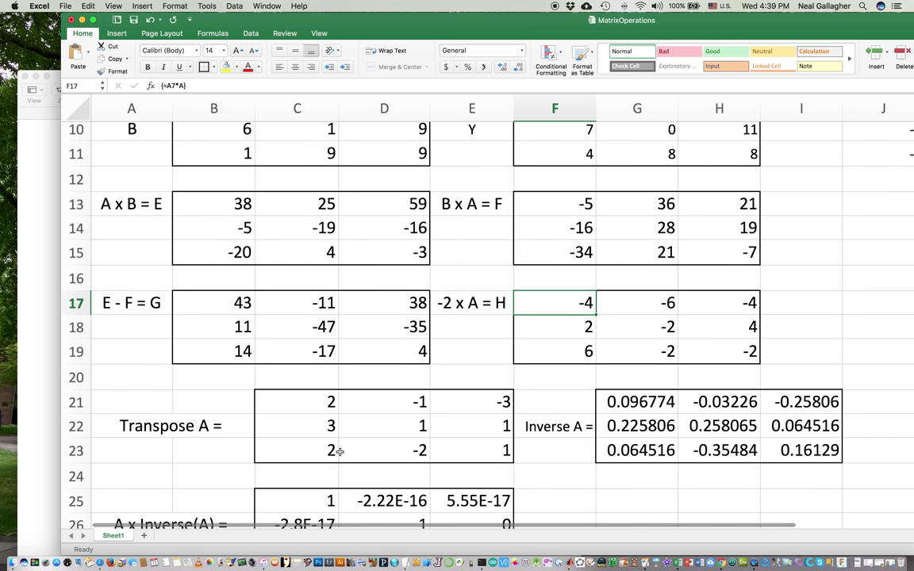
click(304, 408)
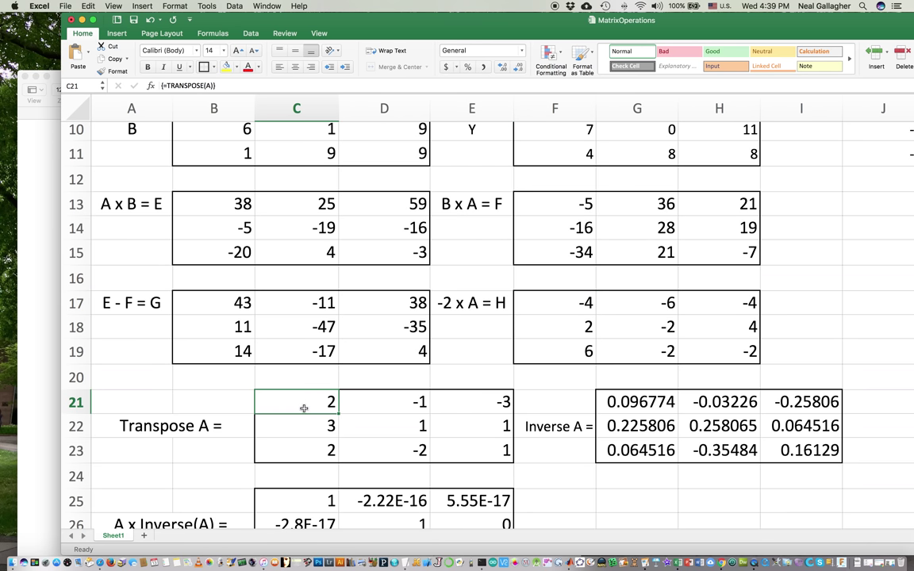
scroll(231, 433, up, 2)
scroll(231, 433, up, 3)
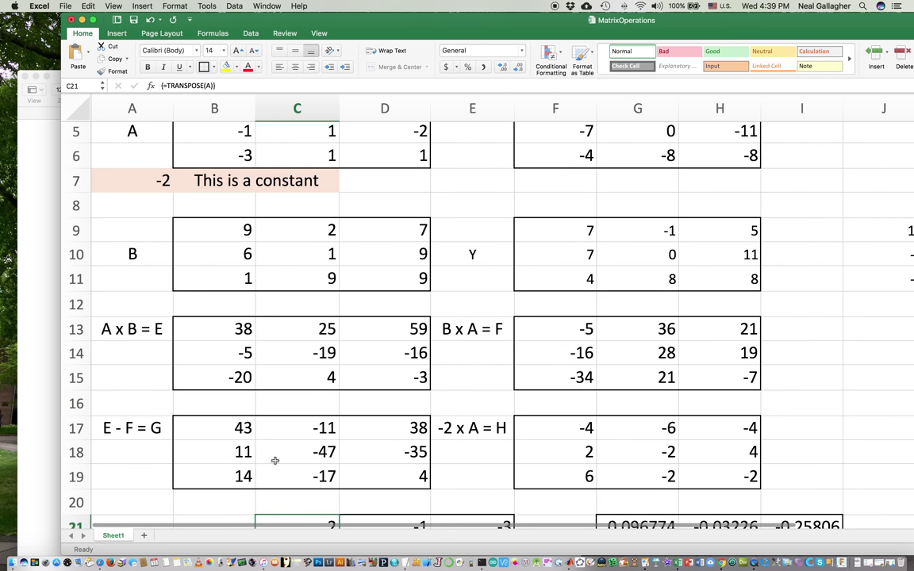
scroll(273, 459, up, 1)
scroll(275, 457, down, 4)
scroll(275, 458, down, 6)
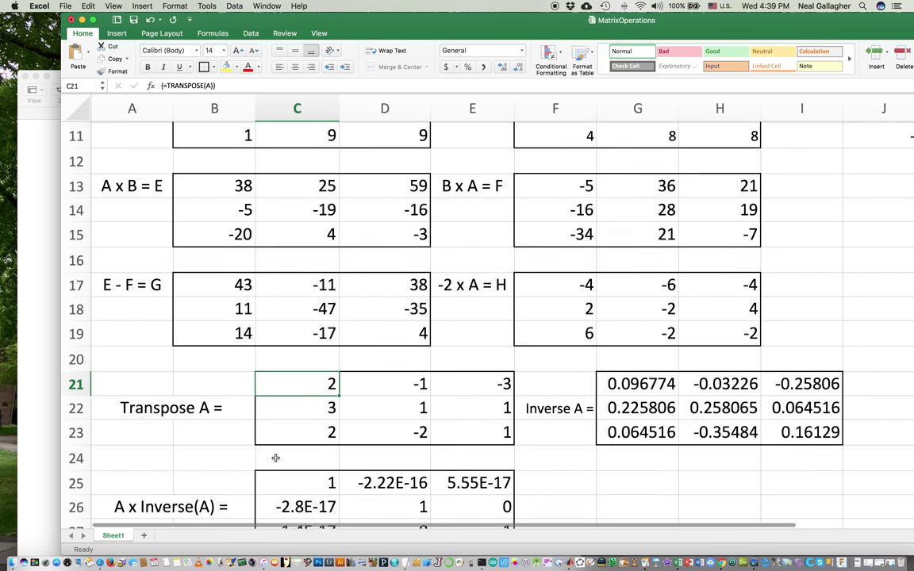
scroll(275, 458, down, 3)
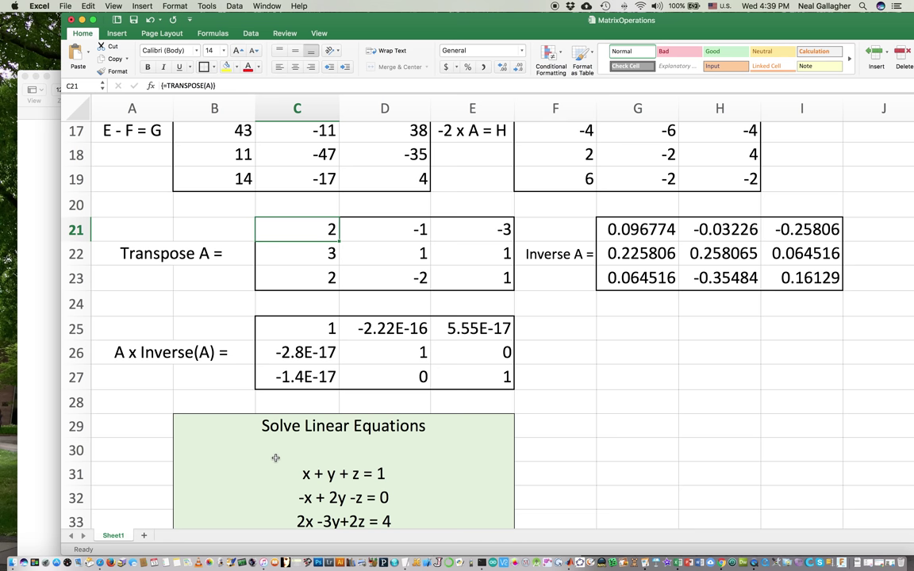
scroll(276, 458, down, 2)
scroll(277, 455, up, 2)
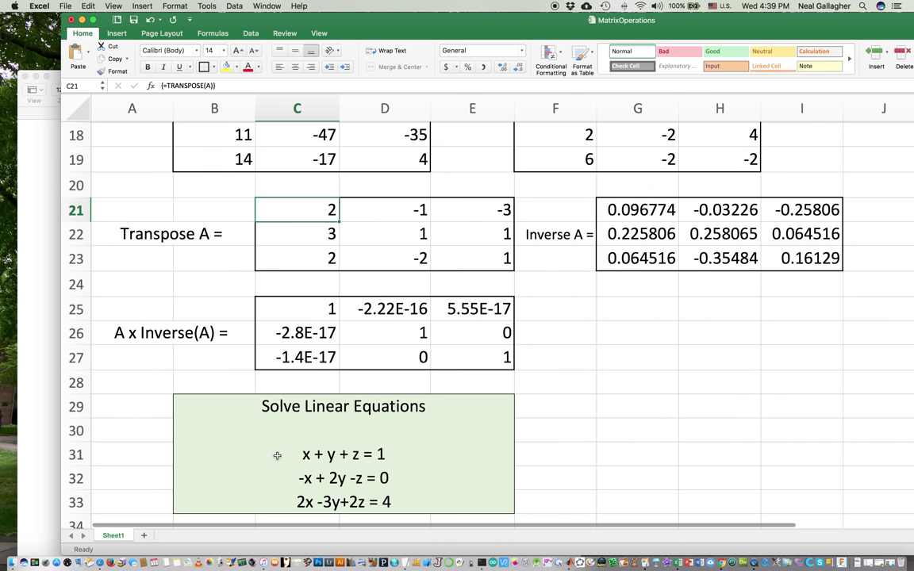
scroll(277, 455, up, 2)
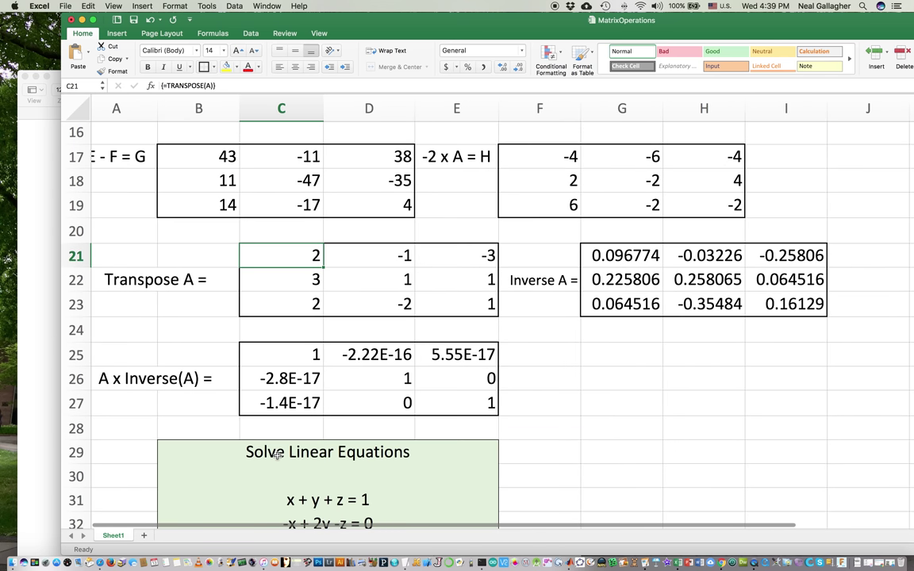
click(646, 259)
drag(662, 265, 785, 302)
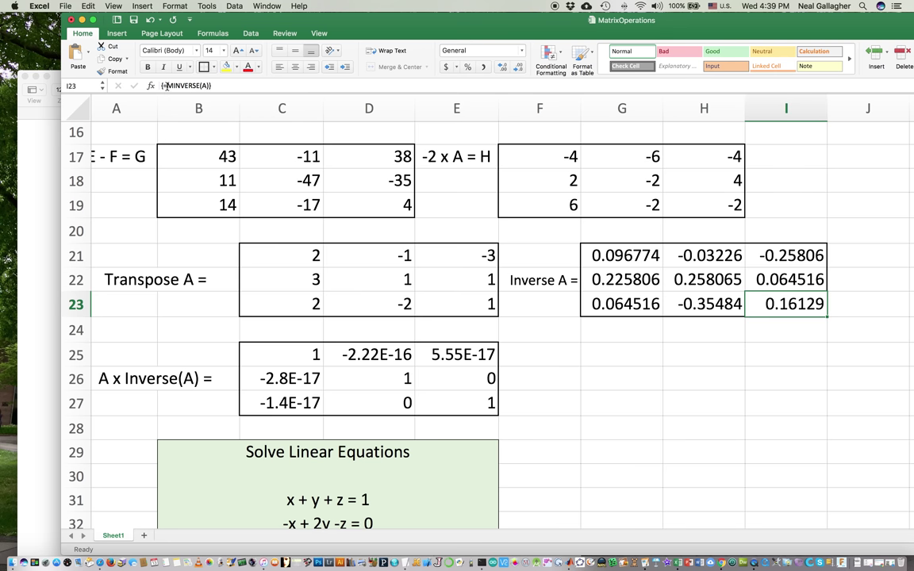
click(300, 357)
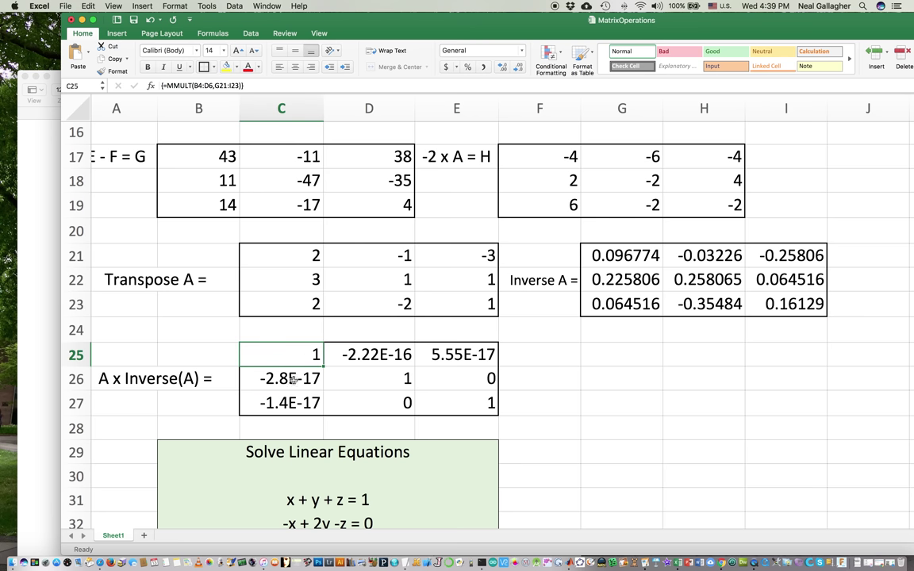
scroll(296, 333, left, 1)
click(297, 256)
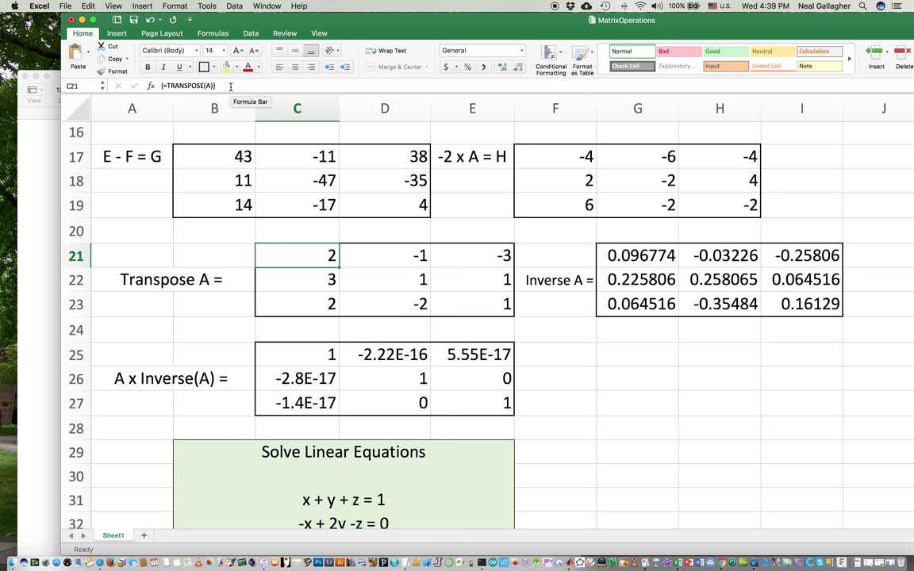
click(639, 254)
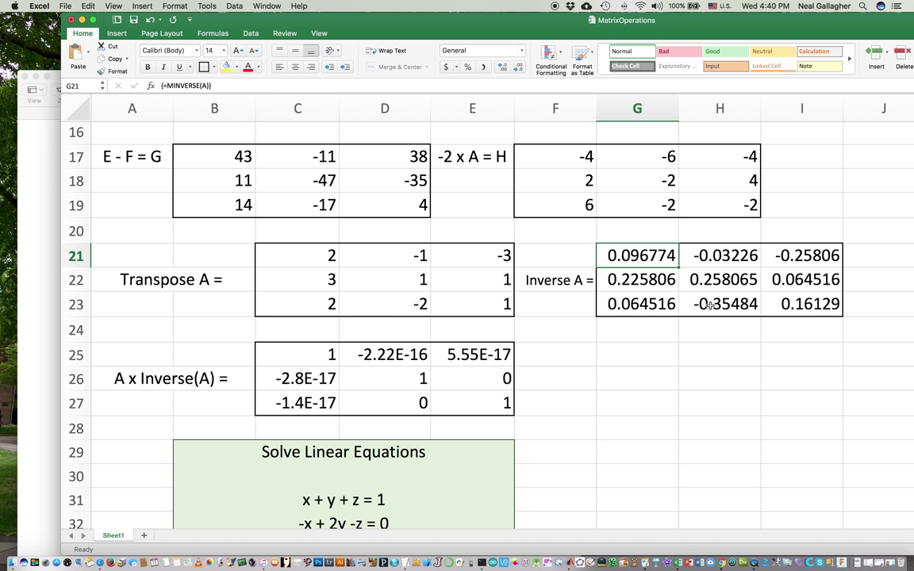
scroll(709, 304, up, 10)
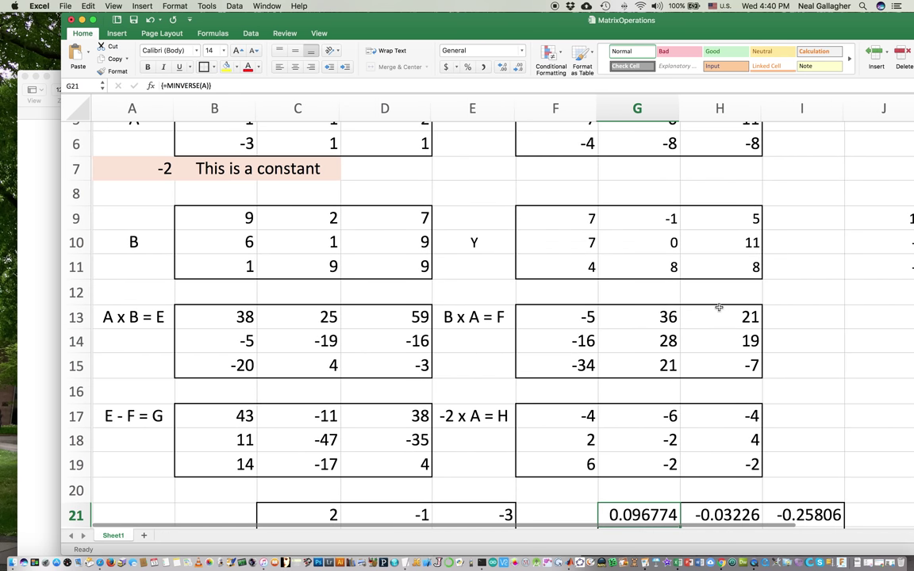
scroll(719, 307, up, 3)
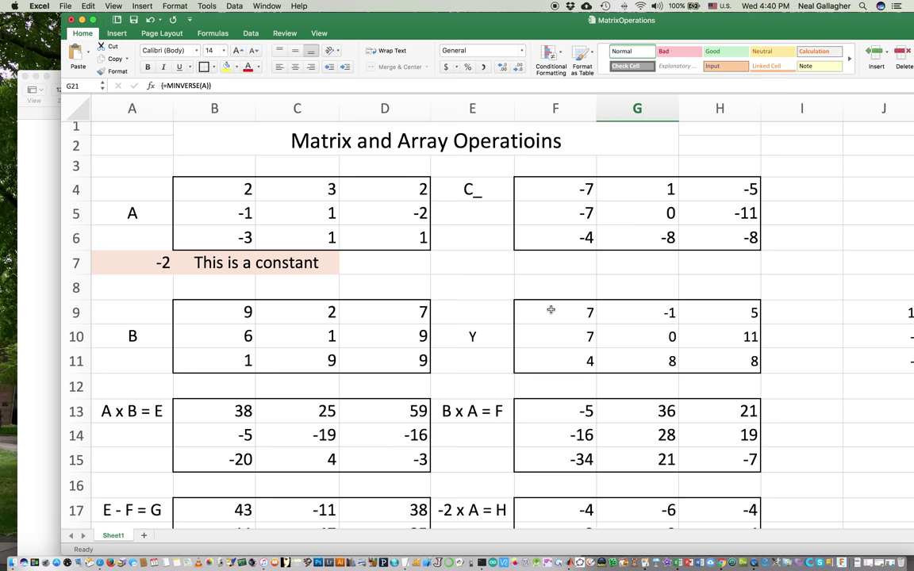
scroll(551, 309, down, 3)
scroll(553, 308, down, 7)
scroll(553, 308, down, 4)
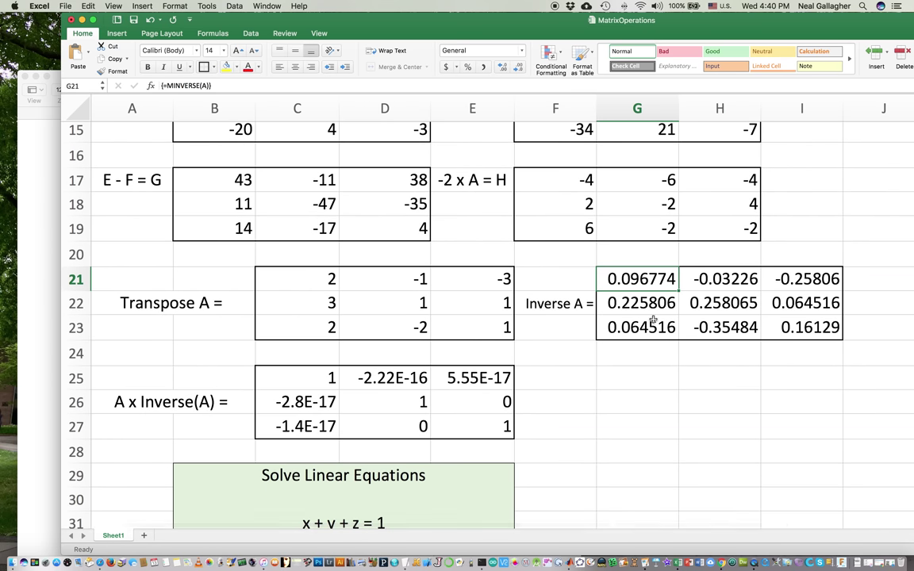
click(310, 378)
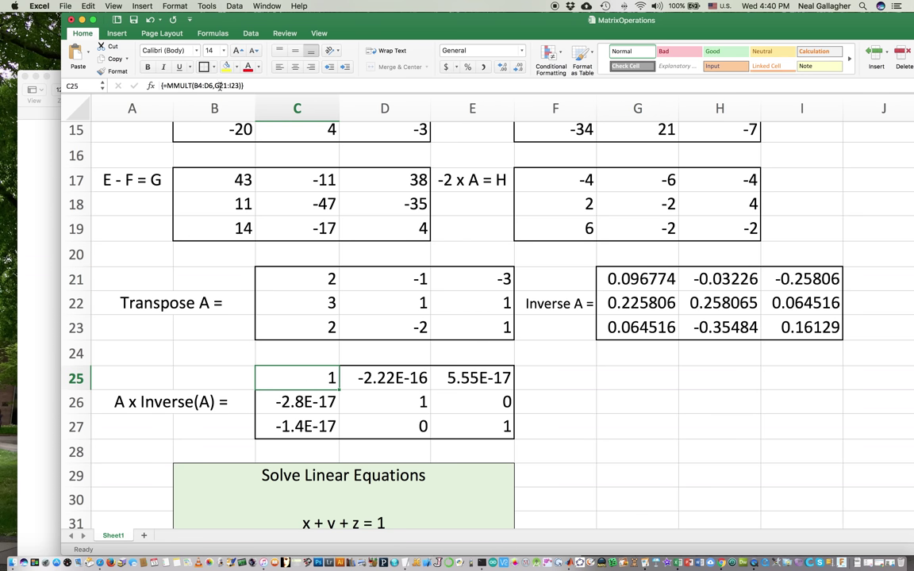
scroll(261, 147, up, 10)
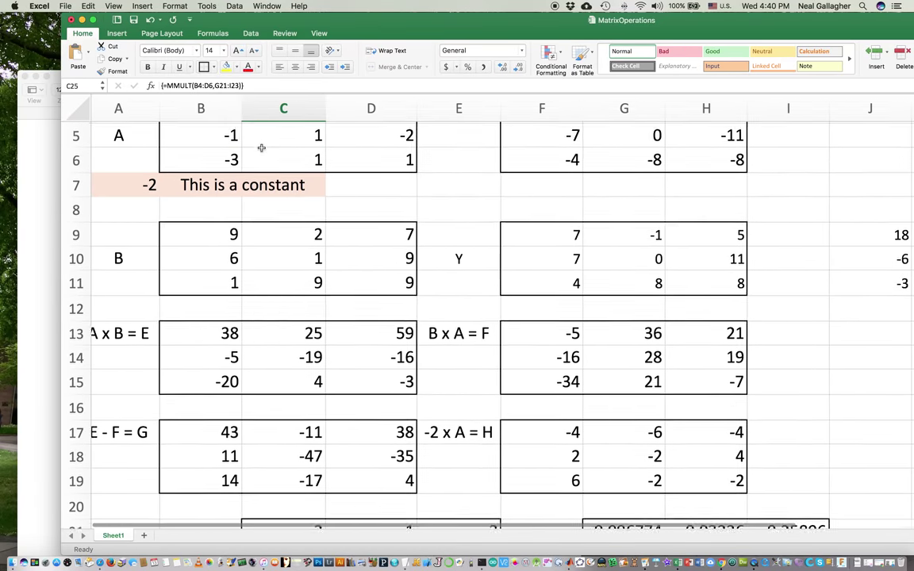
scroll(260, 147, up, 3)
click(365, 175)
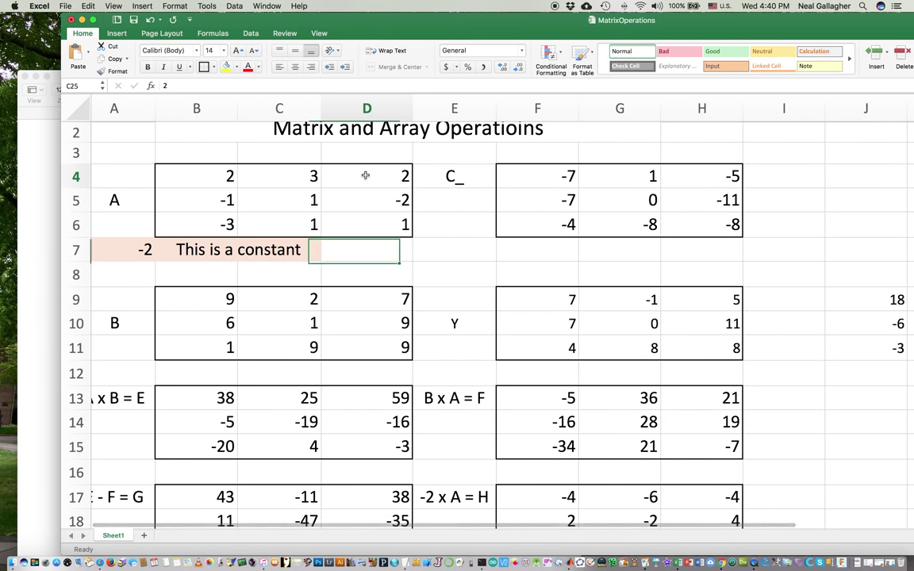
scroll(379, 198, down, 8)
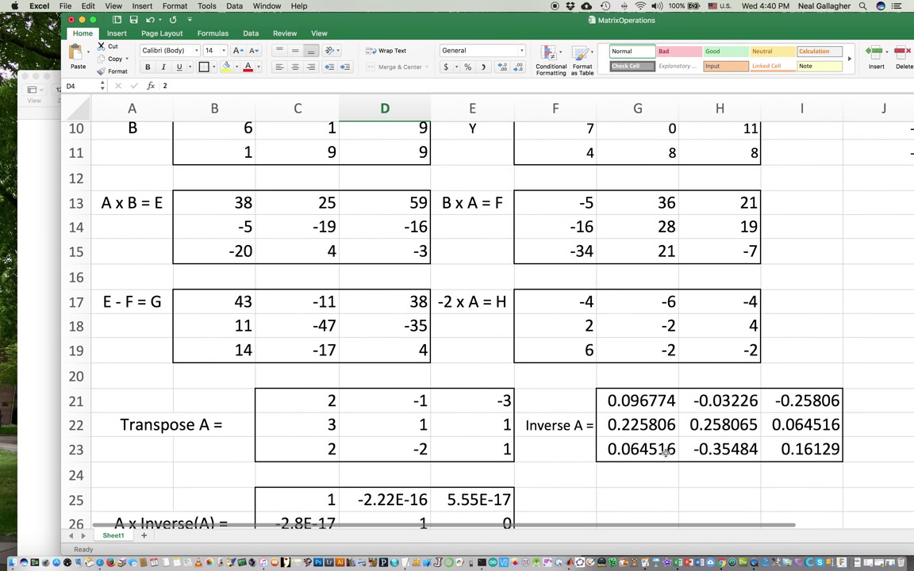
click(647, 403)
scroll(647, 401, down, 5)
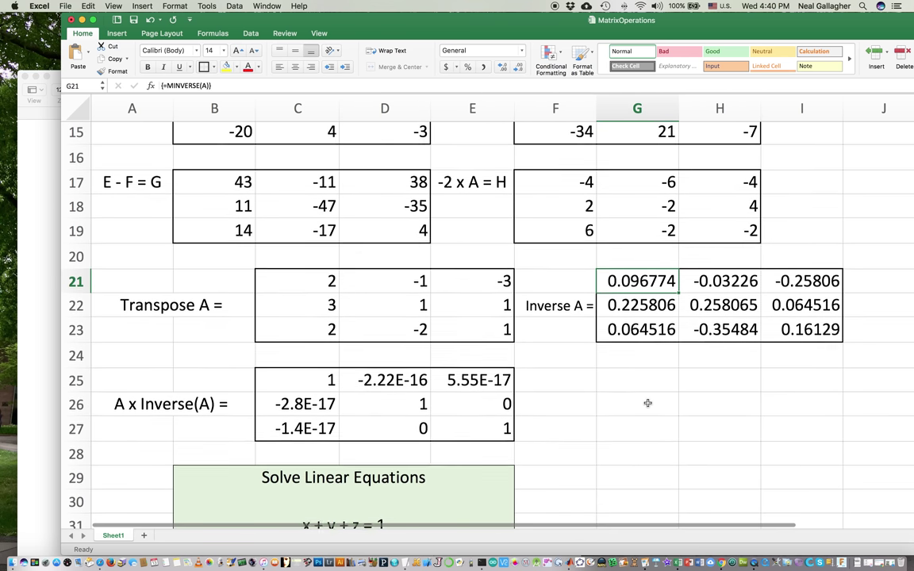
scroll(647, 401, down, 5)
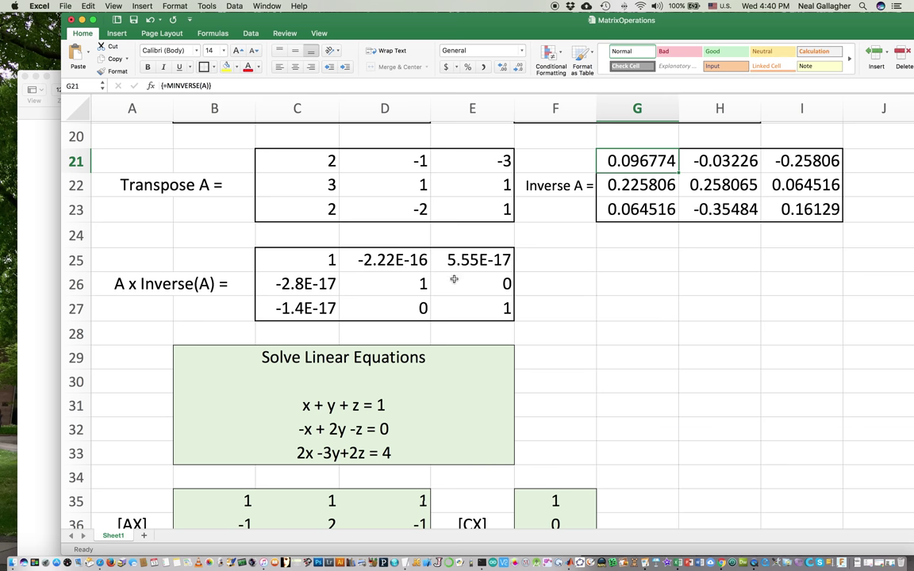
click(381, 262)
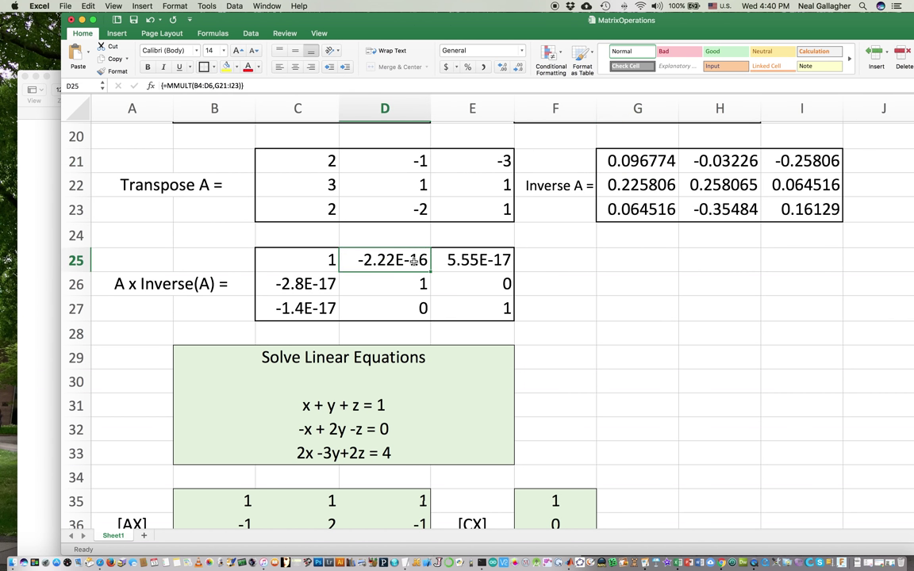
click(447, 255)
click(294, 282)
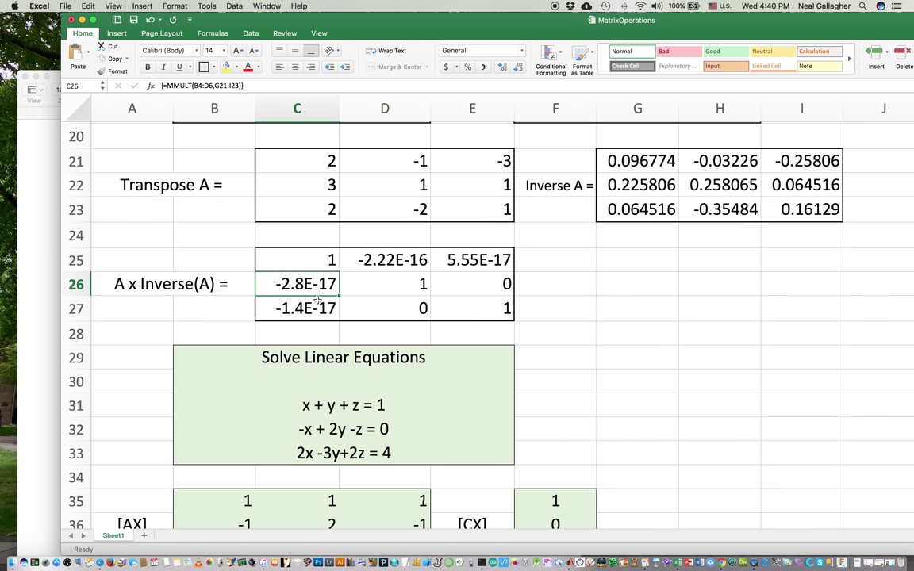
key(Down)
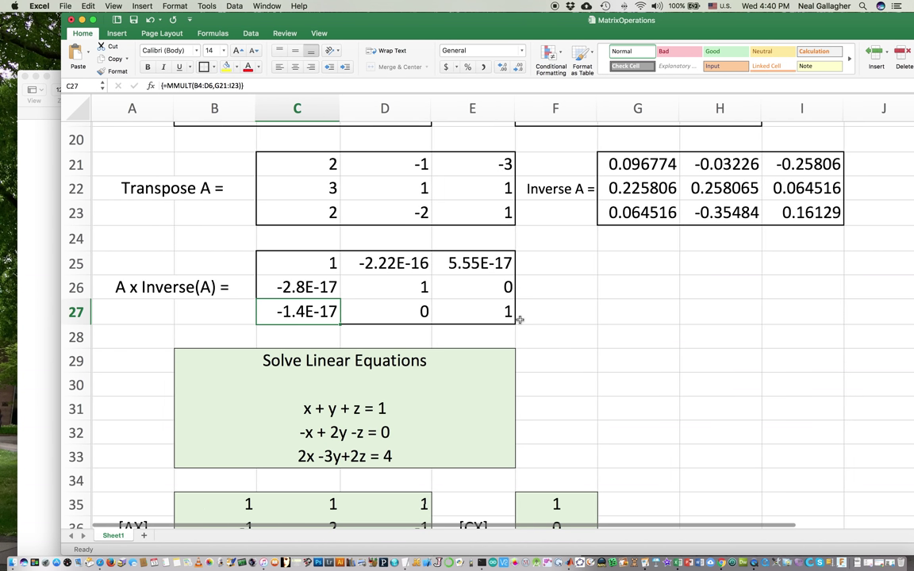
scroll(520, 319, down, 5)
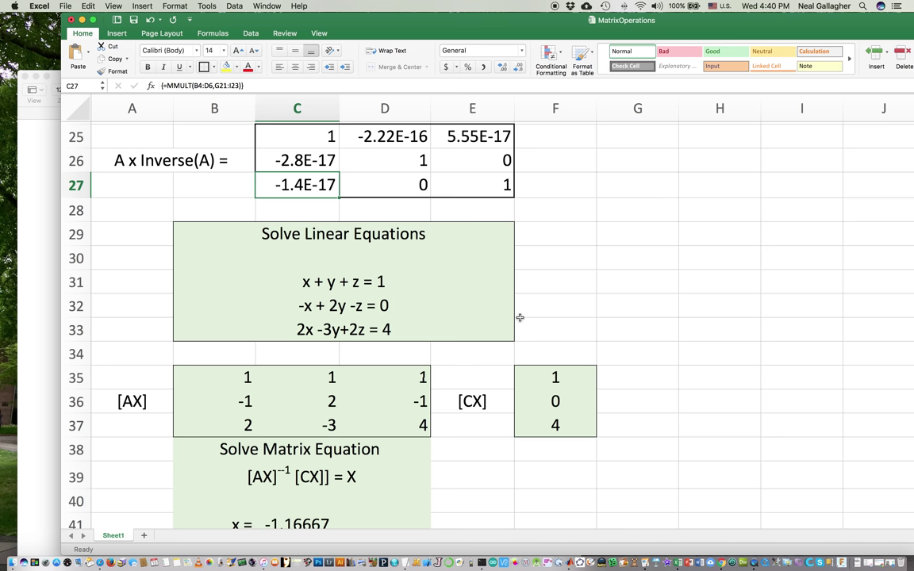
scroll(465, 296, down, 3)
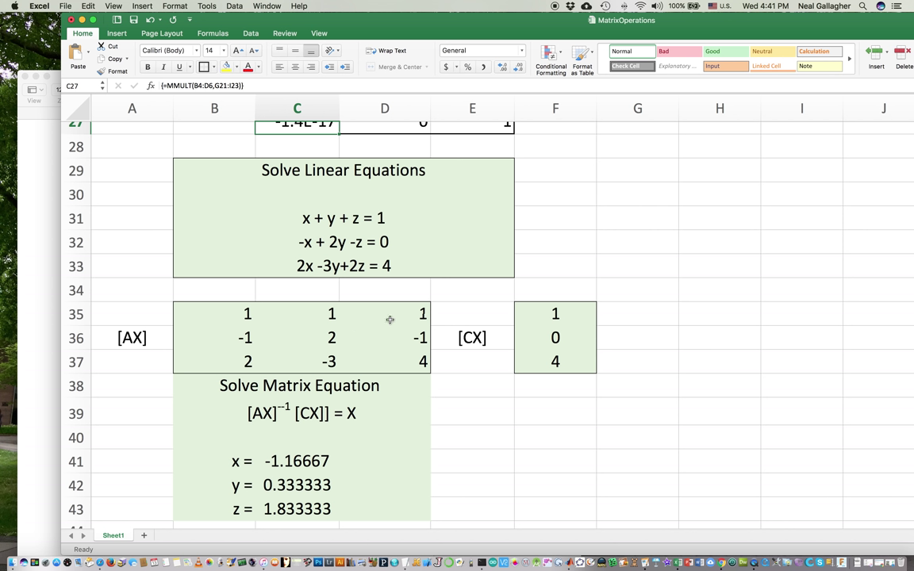
Change D37 of [AX] to 2 and select the whole B35:D37 matrix.
click(425, 362)
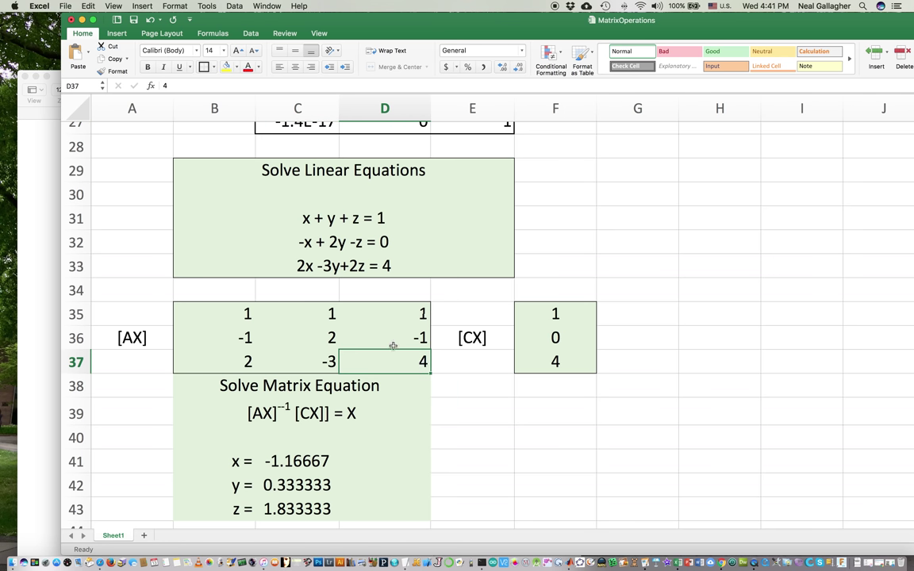
text(2)
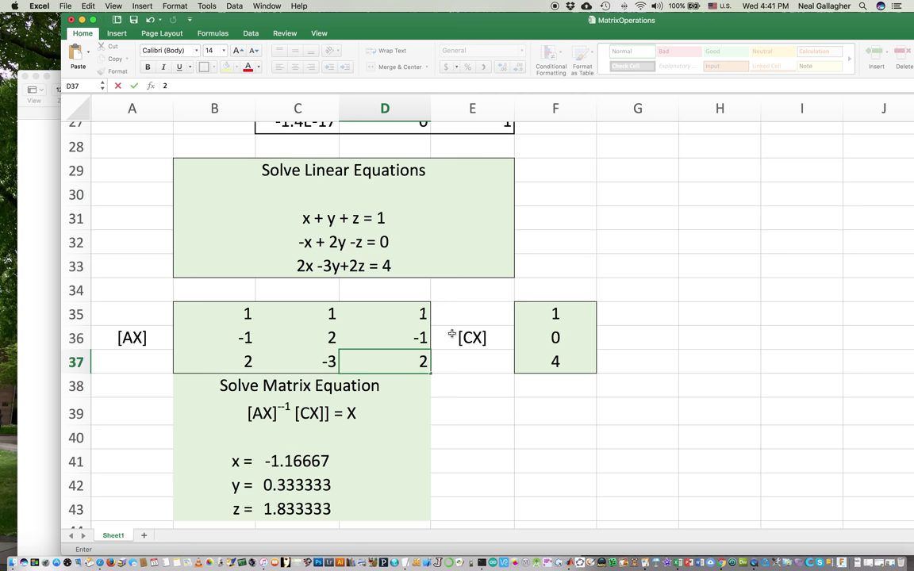
scroll(451, 334, down, 3)
scroll(451, 334, up, 2)
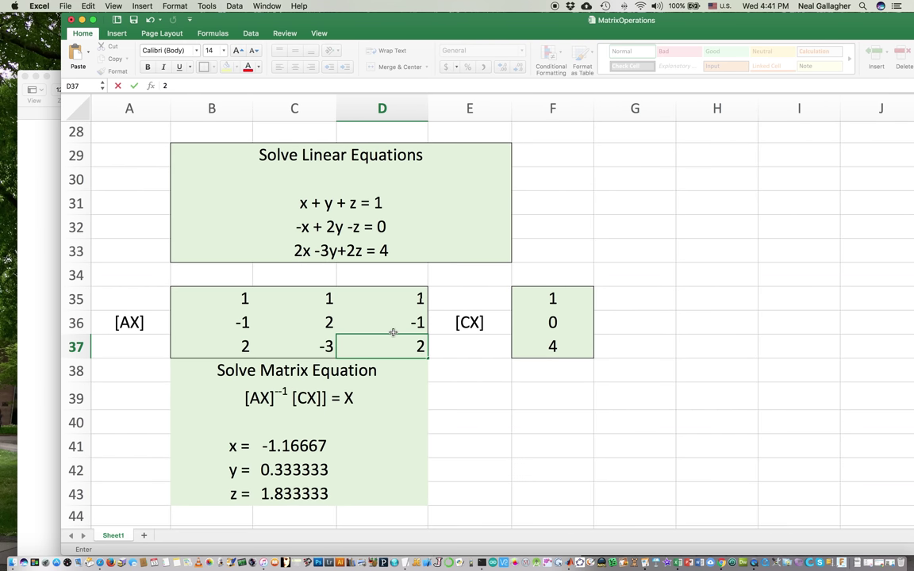
scroll(395, 331, up, 1)
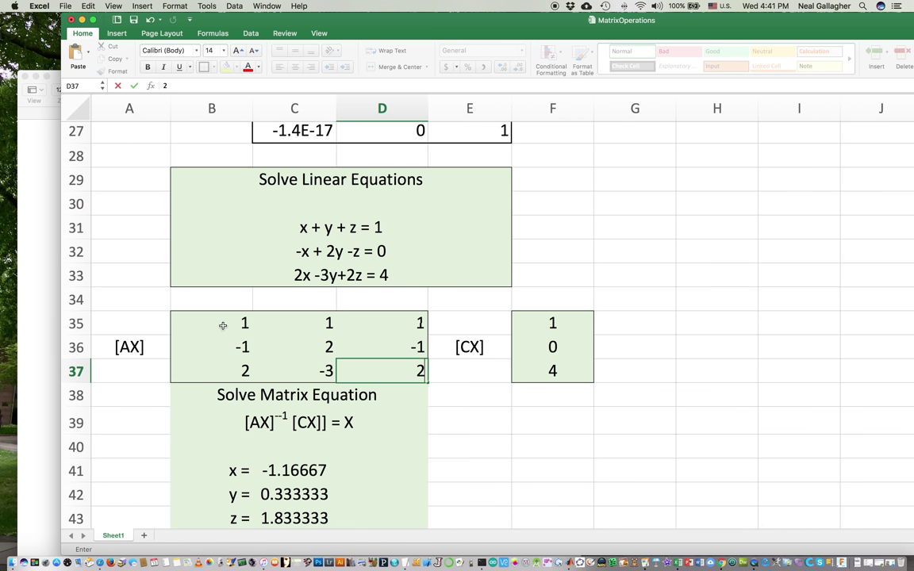
click(196, 322)
shift+click(398, 376)
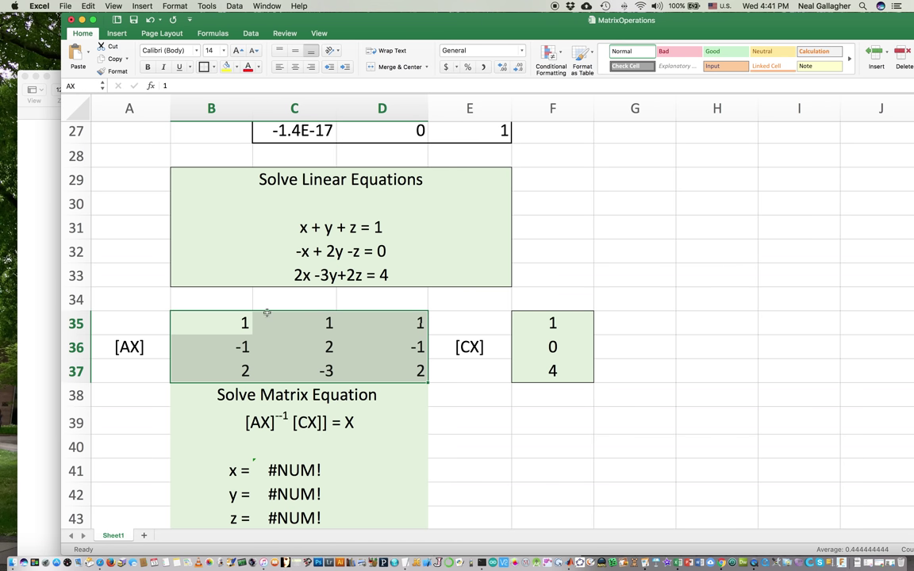
click(542, 327)
shift+click(539, 373)
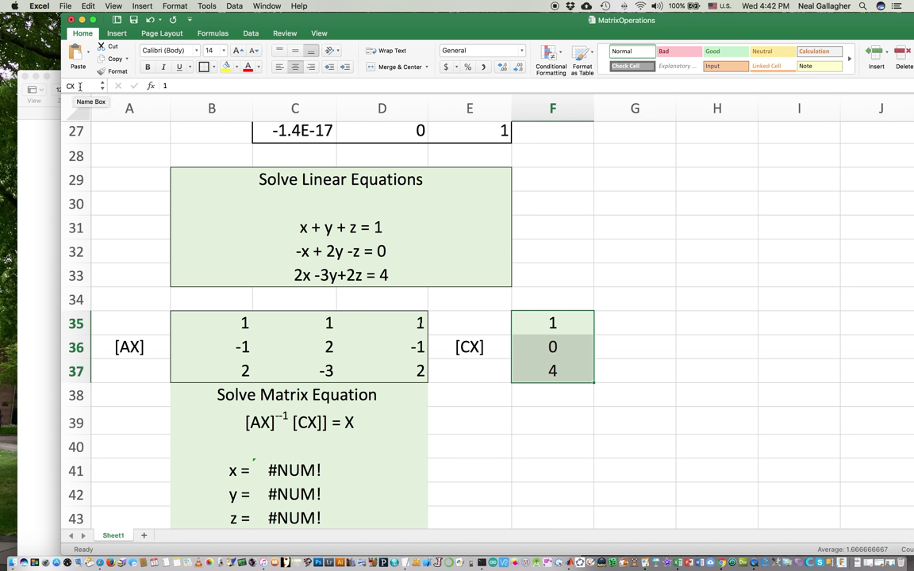
scroll(402, 383, down, 2)
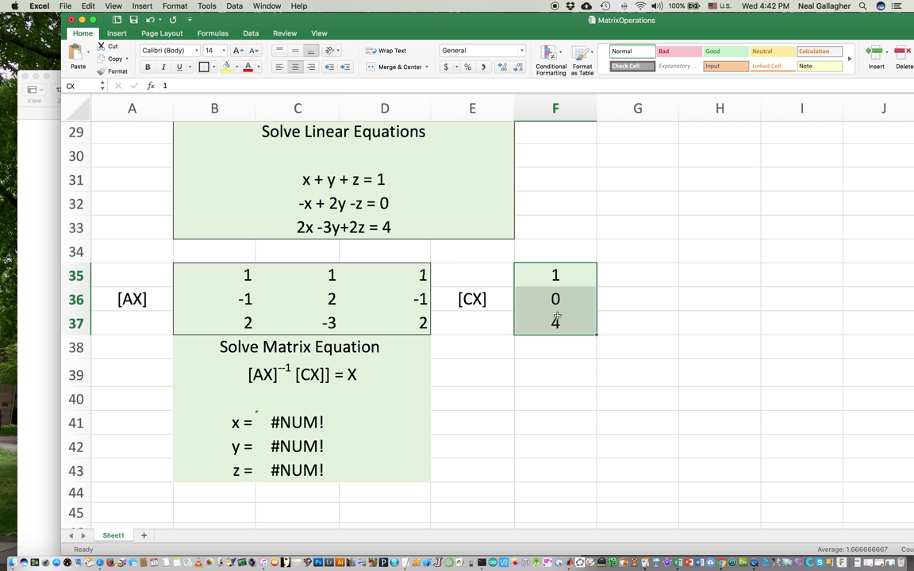
Delete the #NUM! results in C41:C43.
click(292, 425)
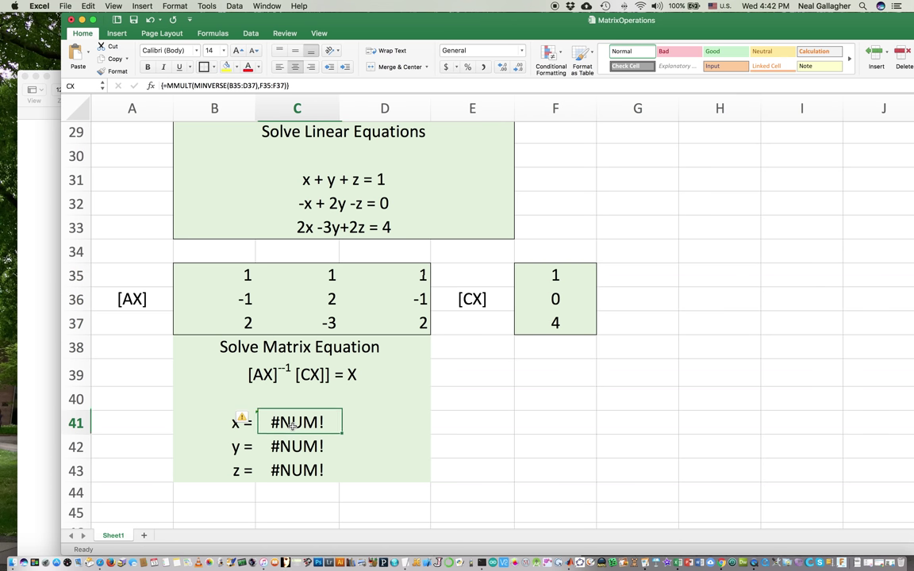
shift+click(303, 469)
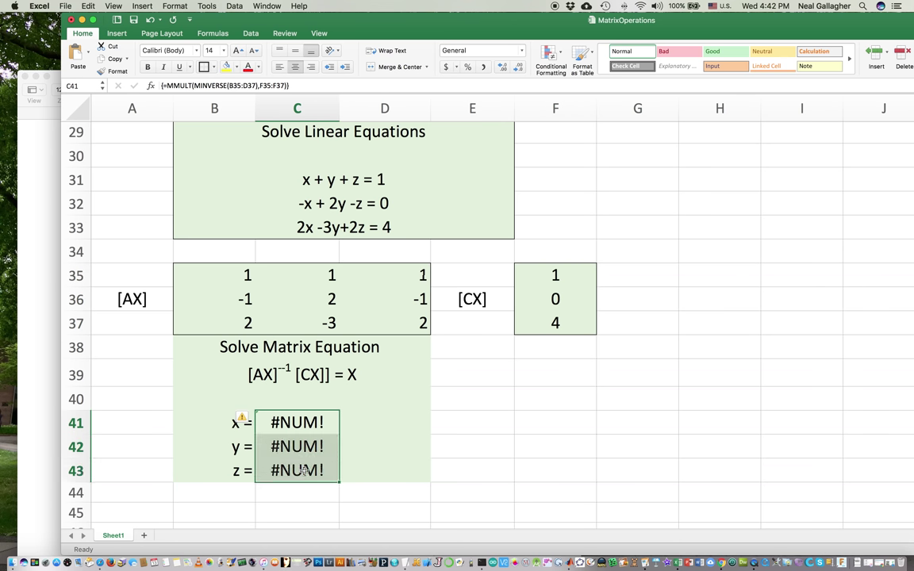
key(Delete)
Reselect the now-empty result cells C41:C43.
scroll(303, 471, down, 4)
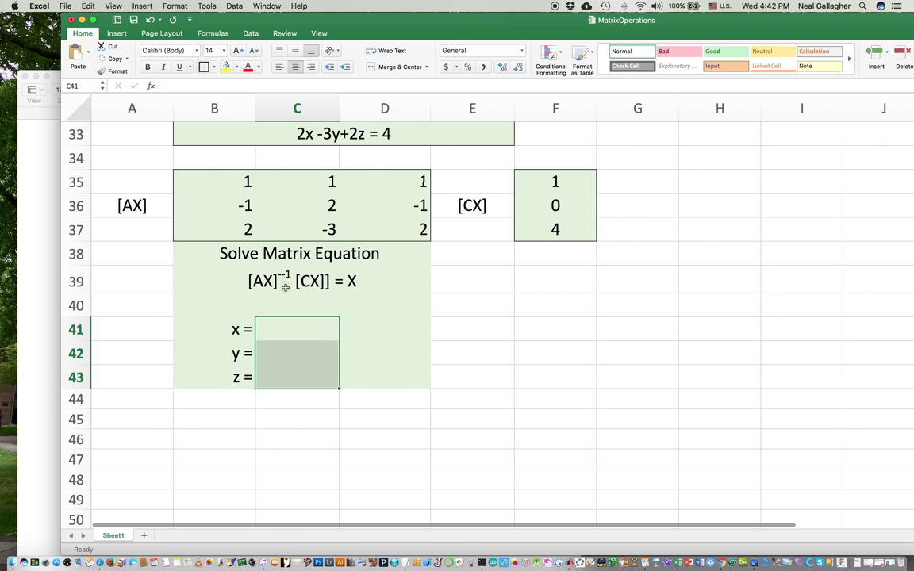
scroll(382, 377, up, 4)
scroll(382, 377, up, 3)
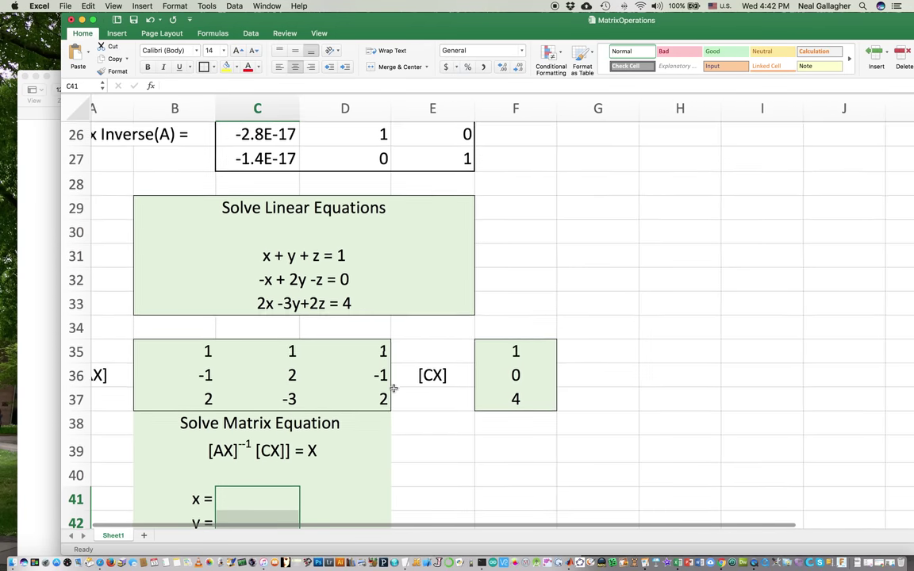
scroll(412, 383, down, 3)
scroll(413, 383, up, 1)
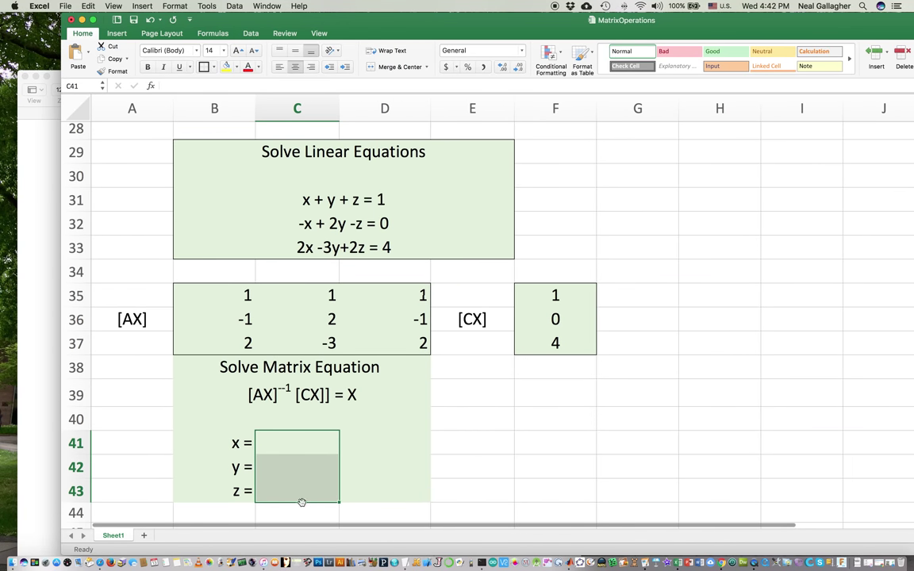
scroll(301, 457, right, 1)
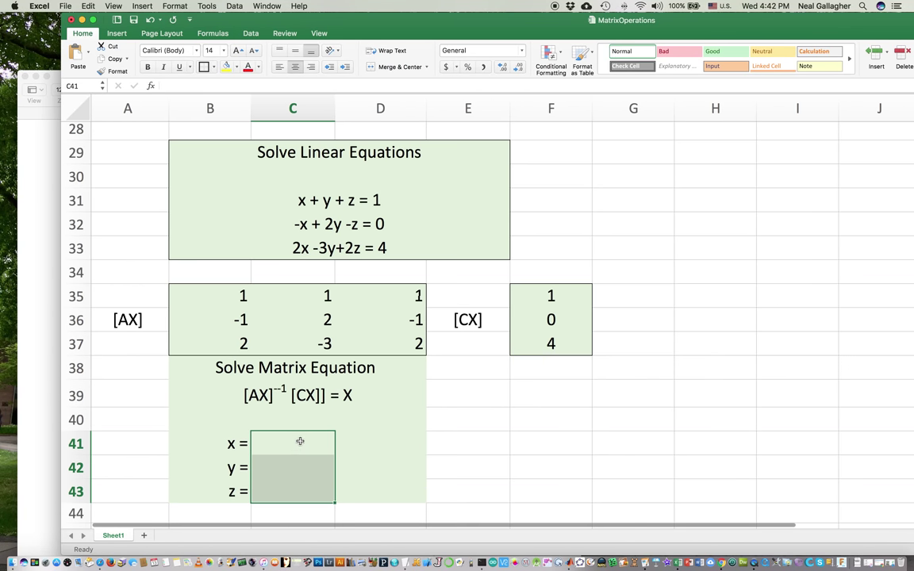
click(300, 441)
click(302, 491)
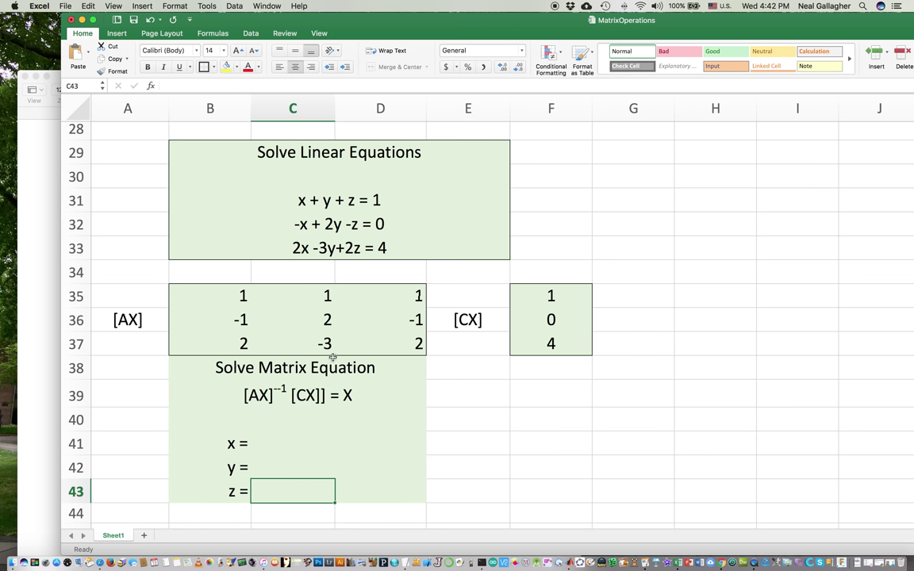
scroll(363, 321, left, 1)
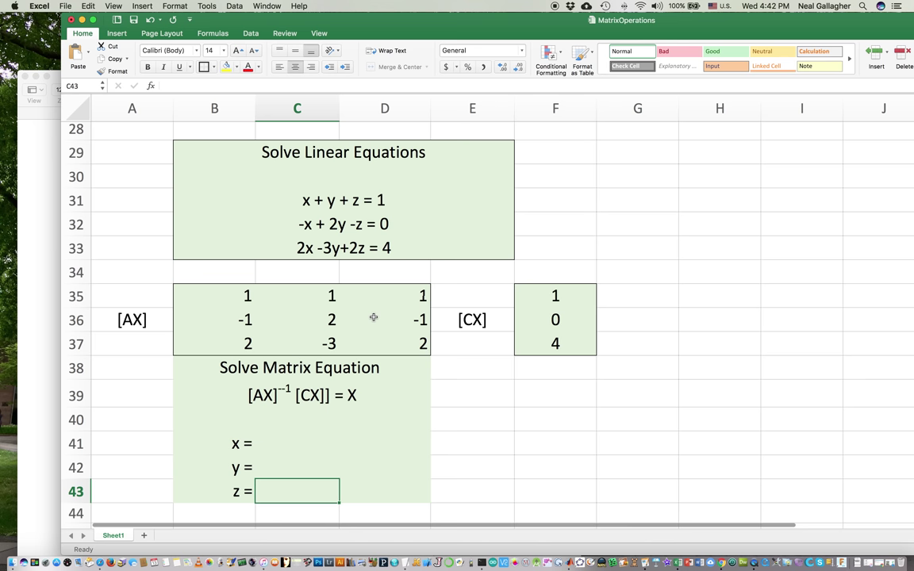
scroll(373, 318, up, 5)
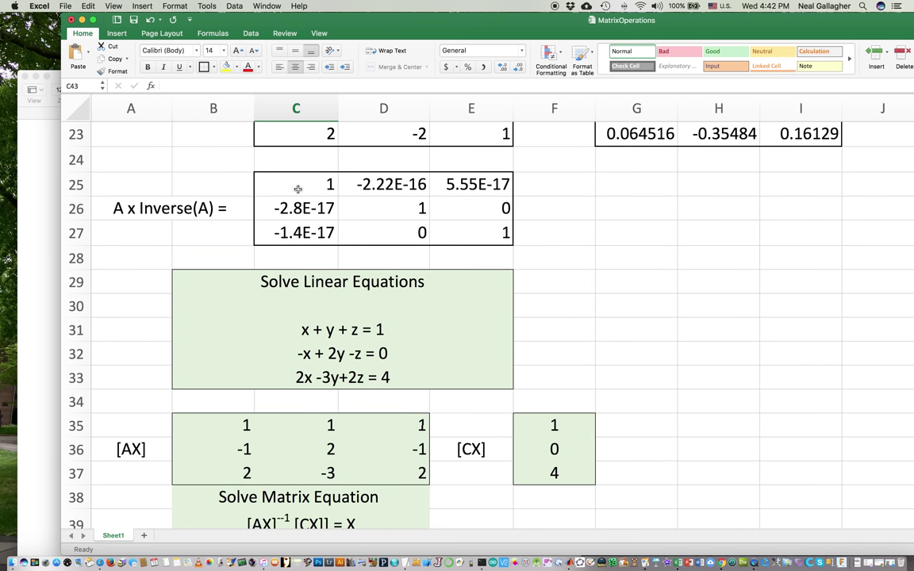
scroll(302, 259, up, 4)
scroll(306, 220, up, 1)
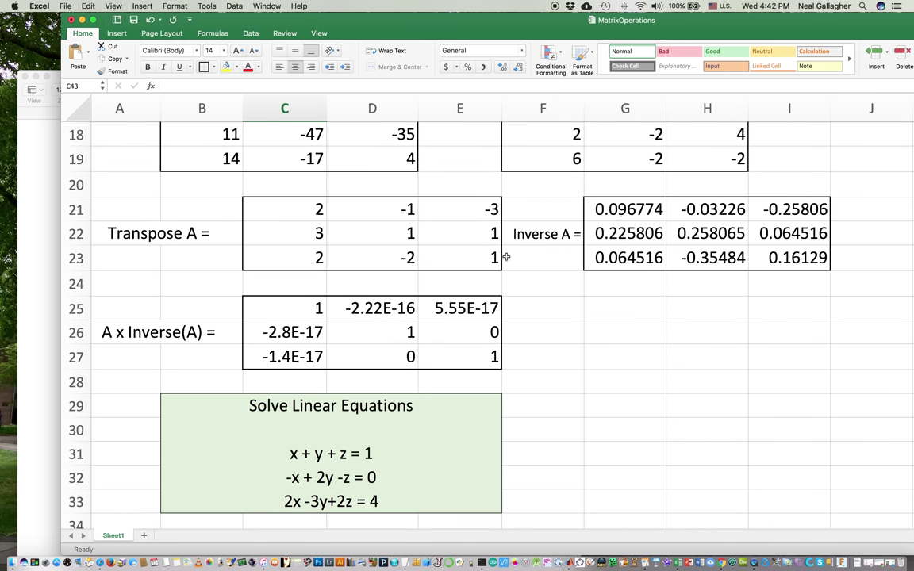
scroll(508, 259, up, 15)
scroll(514, 259, up, 2)
scroll(526, 259, left, 1)
scroll(423, 267, down, 7)
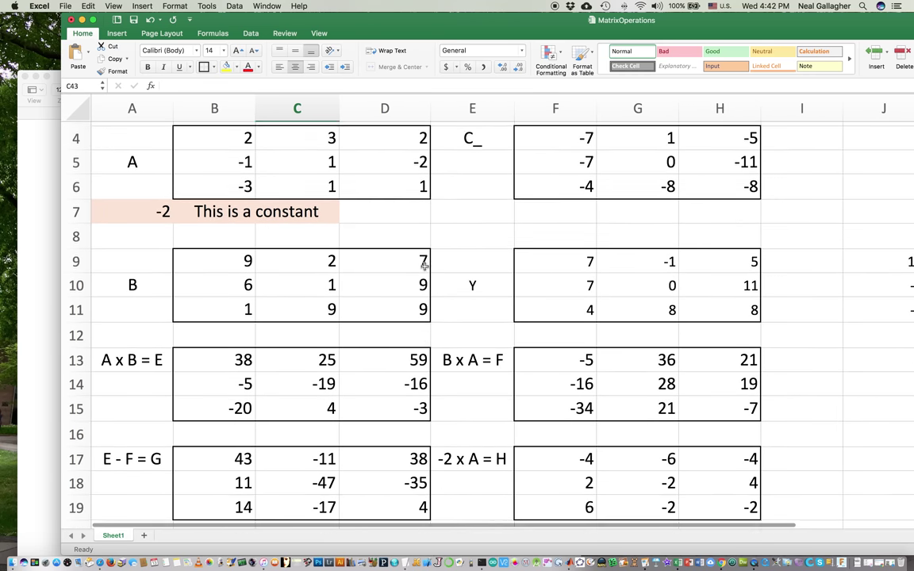
click(627, 442)
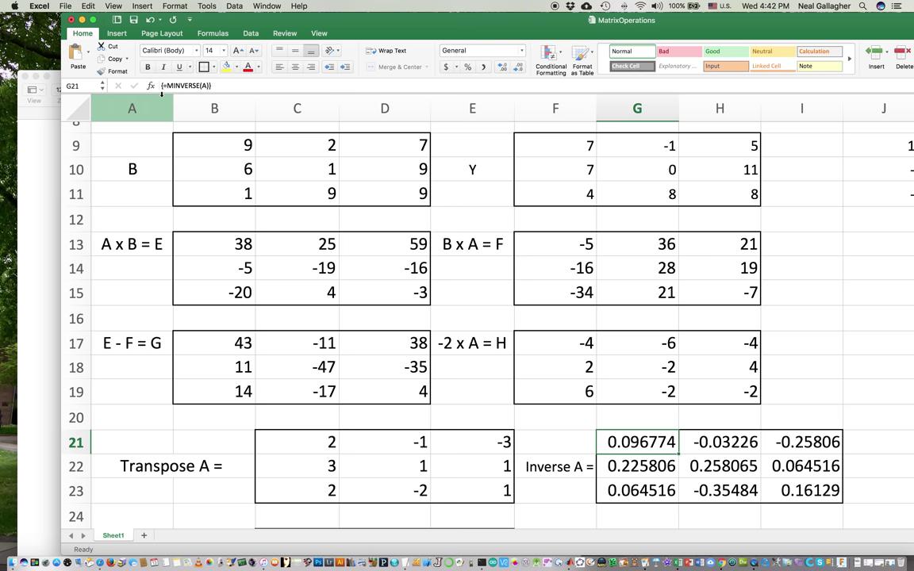
scroll(354, 296, down, 12)
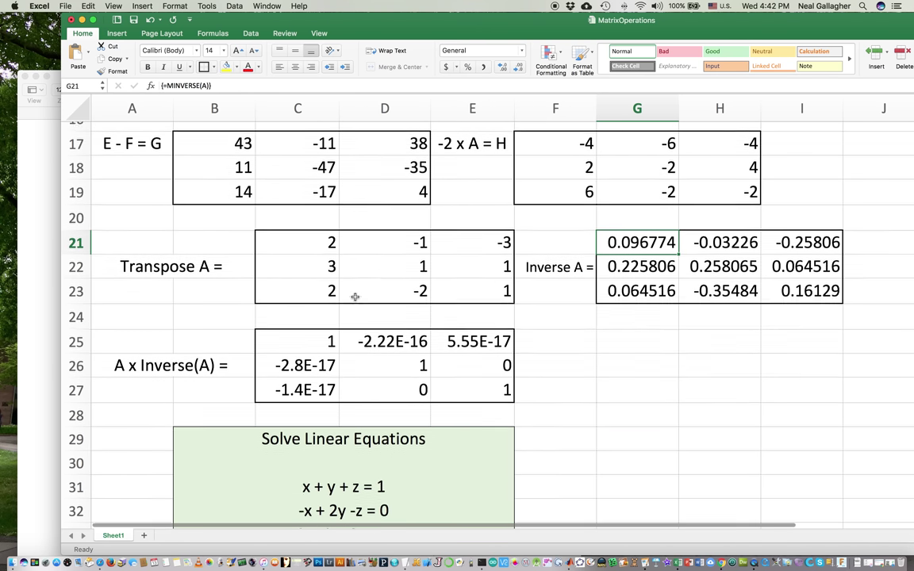
scroll(354, 297, down, 5)
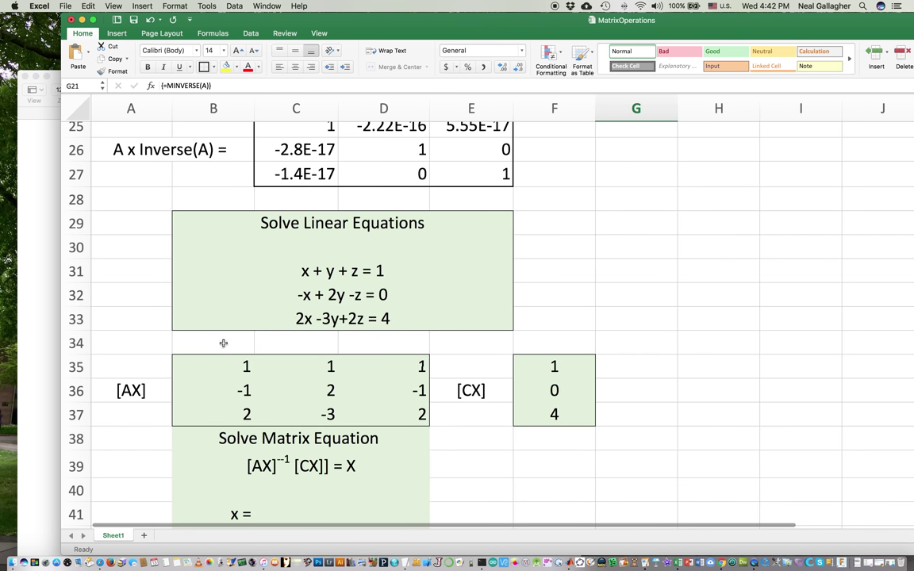
click(226, 367)
drag(226, 367, 379, 418)
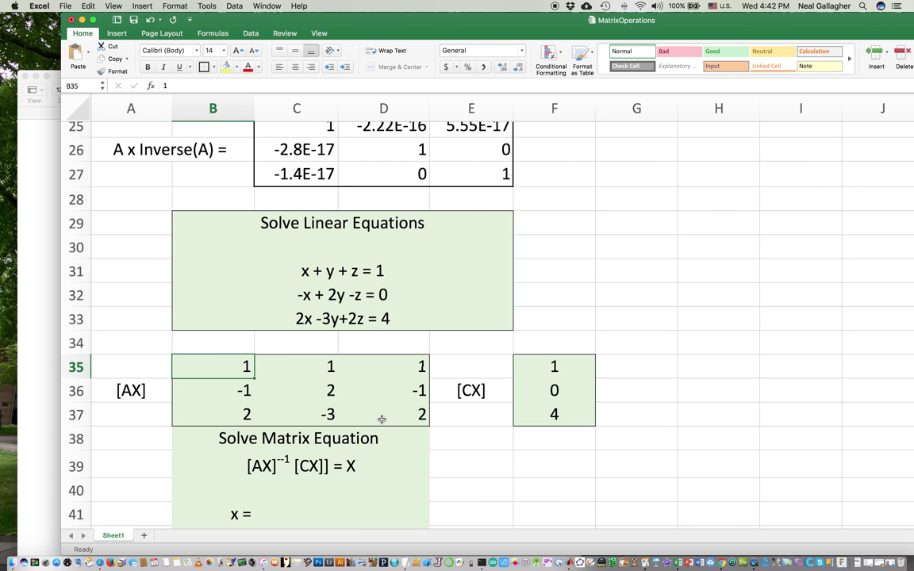
click(379, 417)
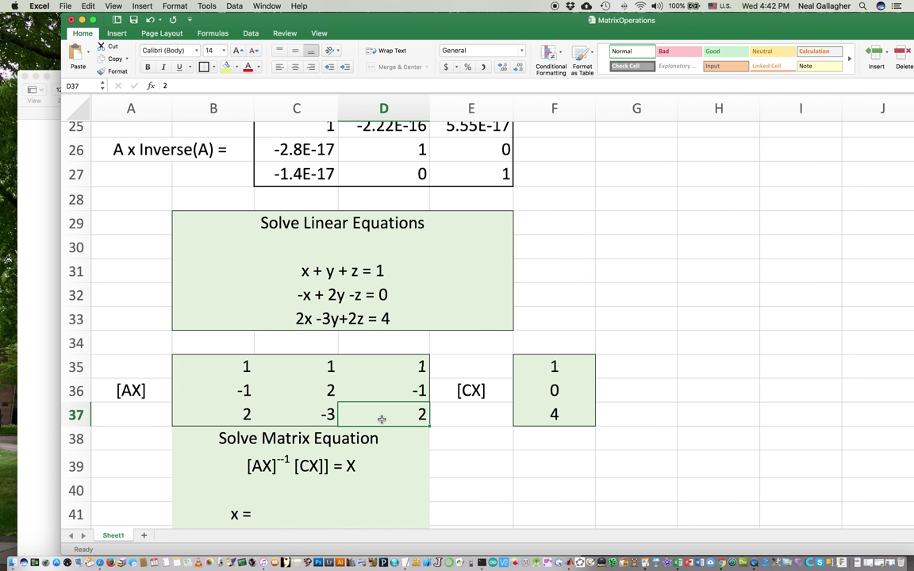
shift+click(228, 369)
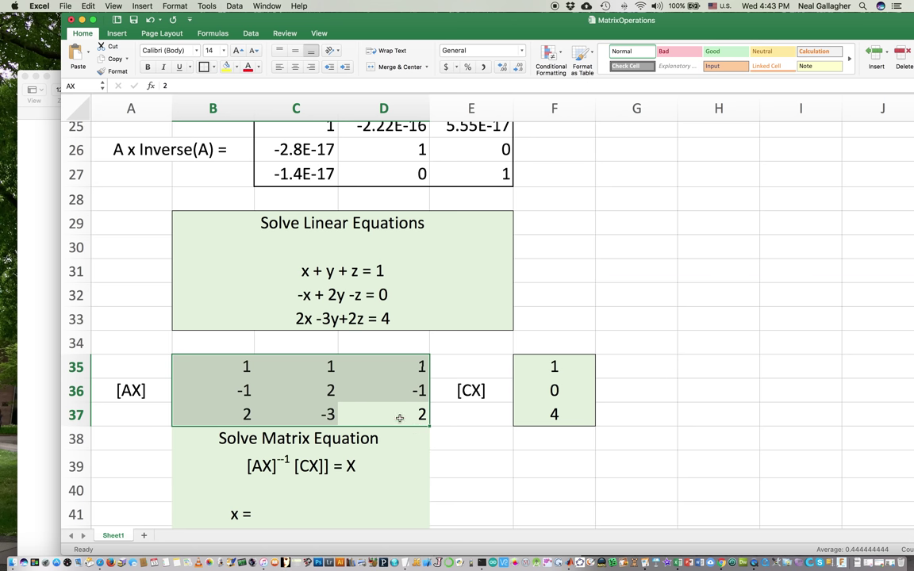
click(632, 470)
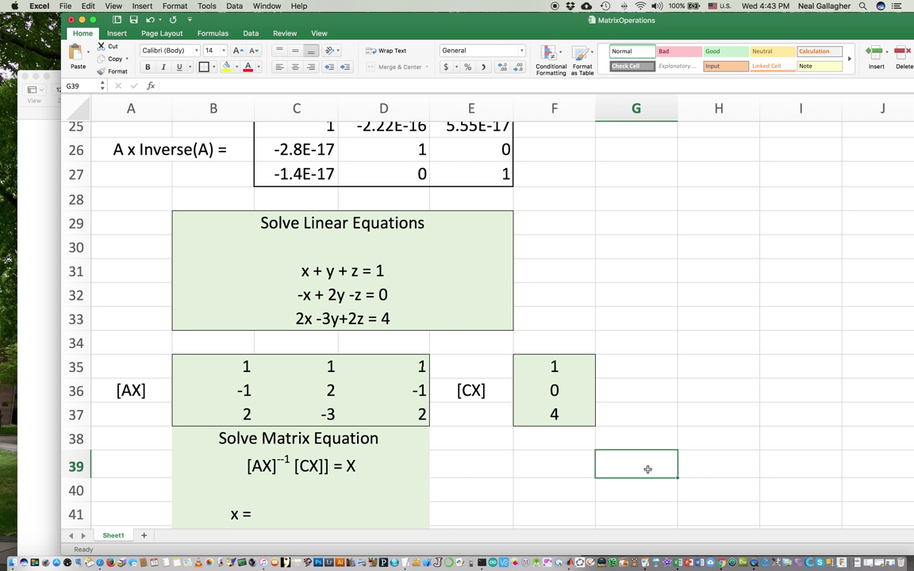
Enter =MINVERSE(AX) in G39 as an array formula over the B35:D37 matrix.
text(=)
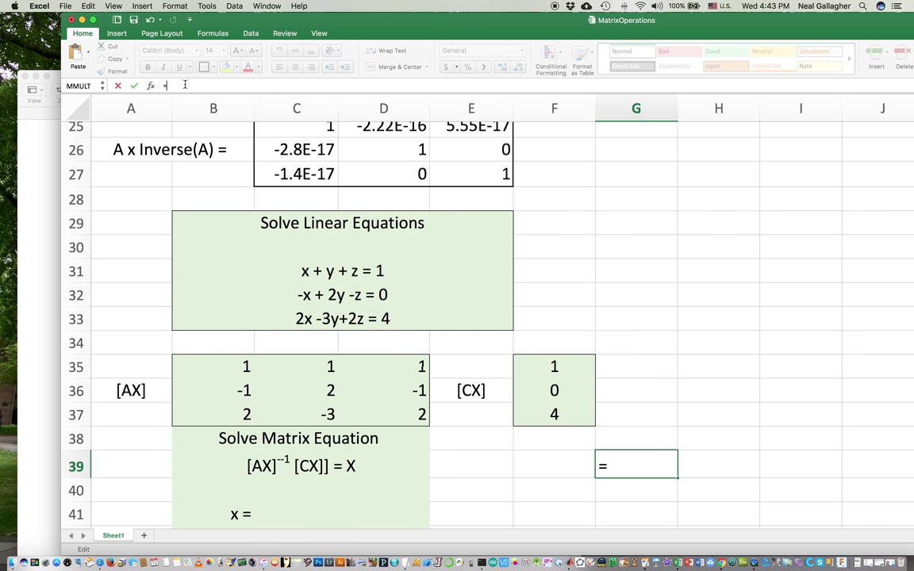
text(m)
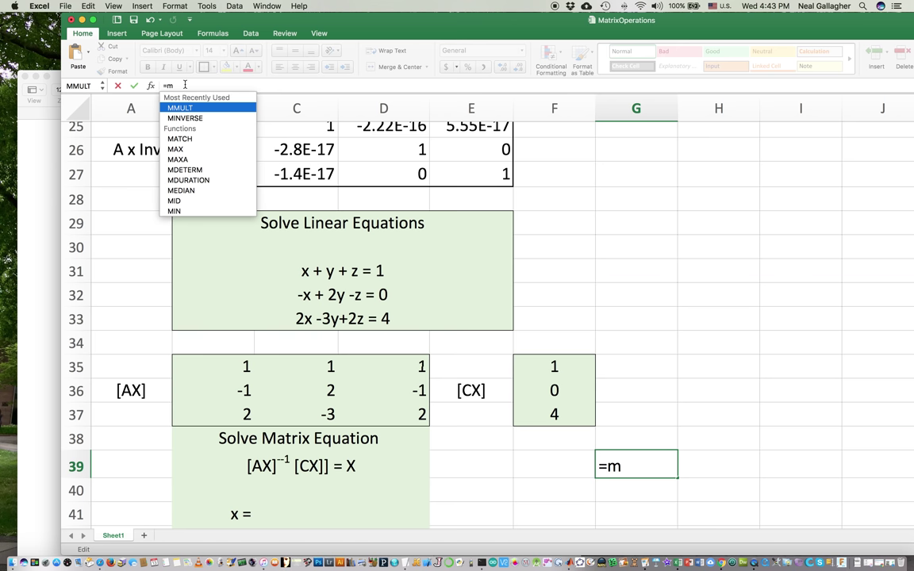
double_click(185, 118)
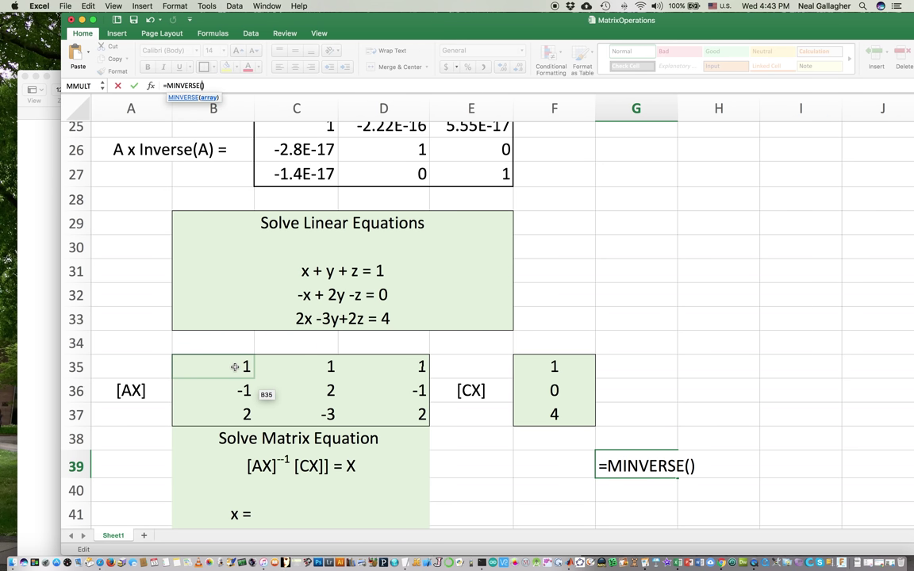
drag(235, 366, 370, 378)
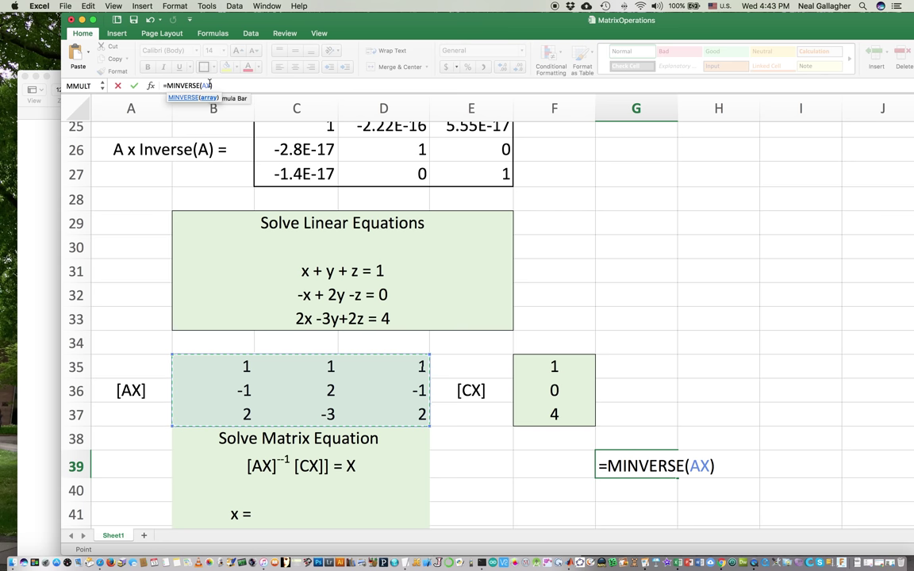
key(ctrl+shift+Return)
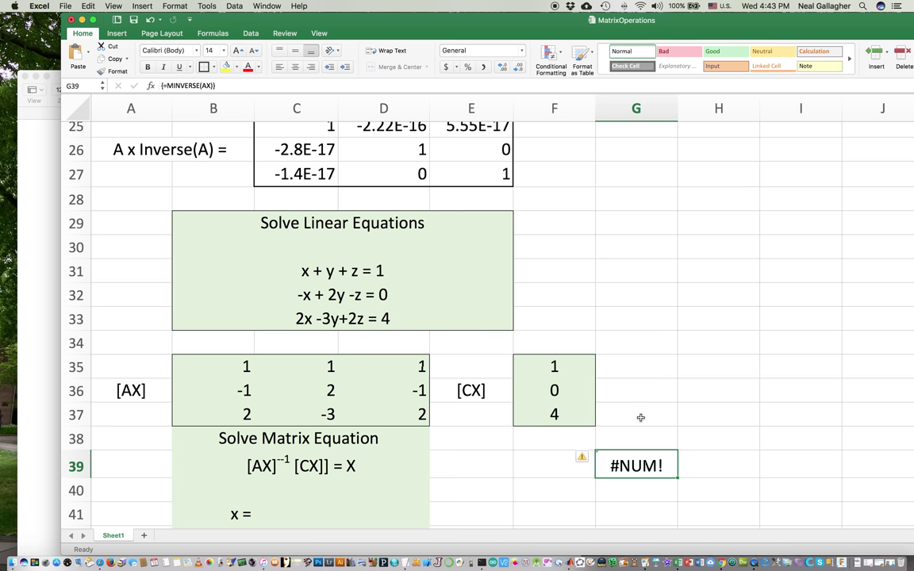
scroll(640, 418, down, 3)
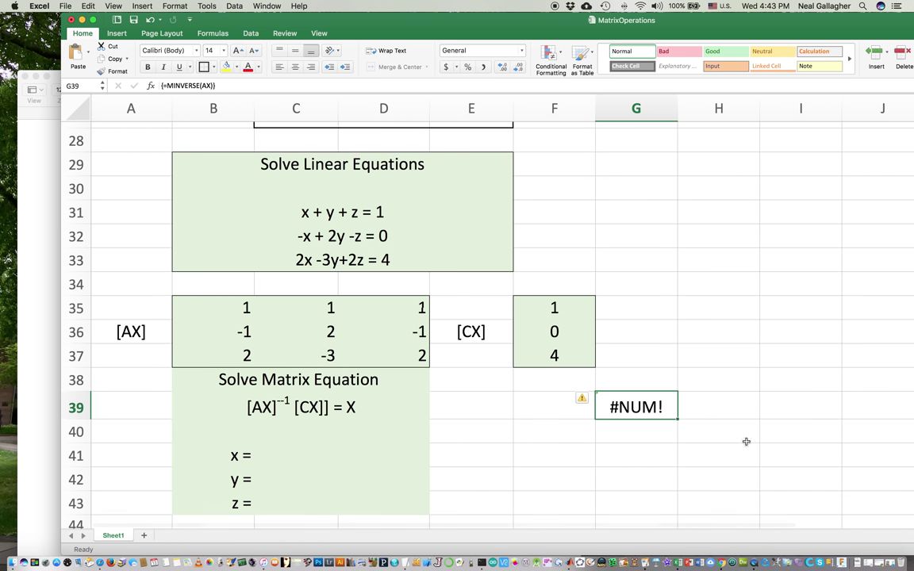
Re-enter =MINVERSE(AX) as an array formula spanning all of G39:I41.
shift+click(797, 461)
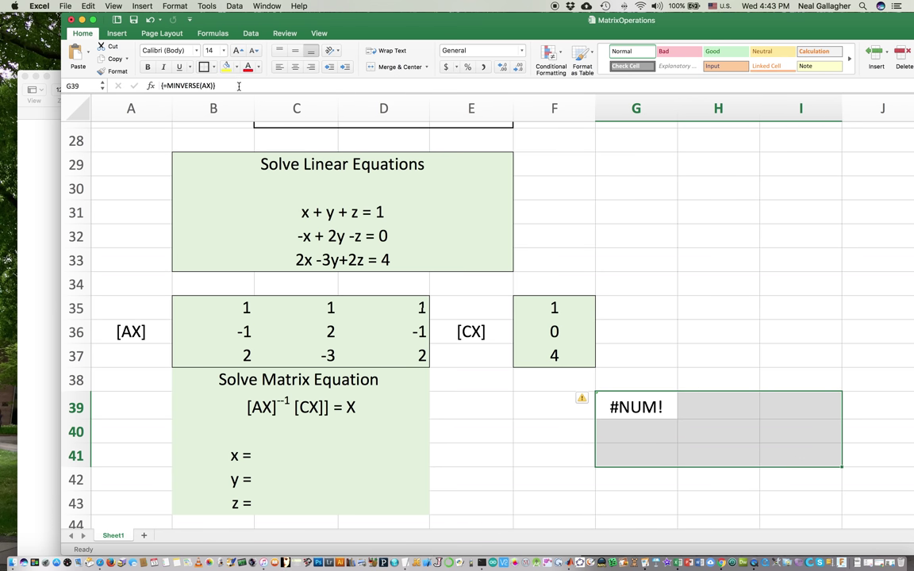
click(238, 85)
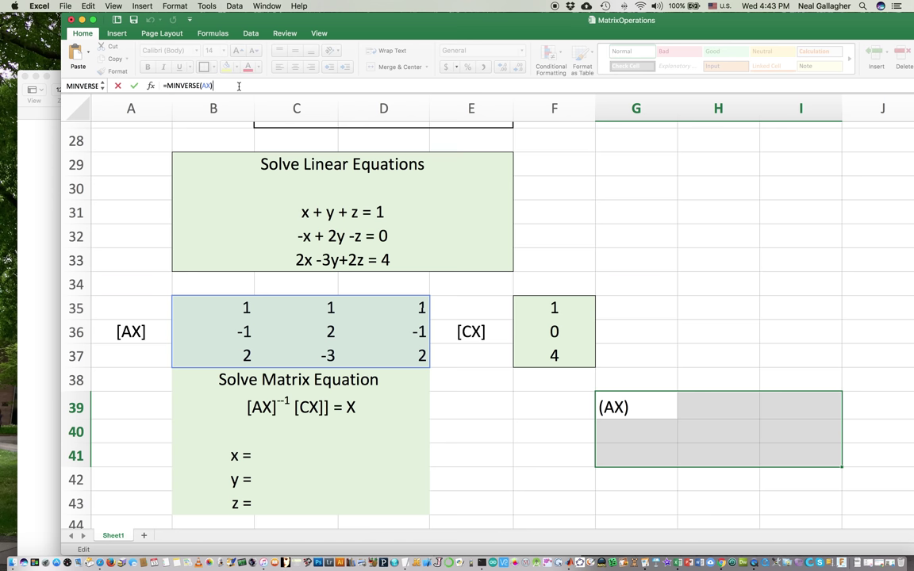
key(ctrl+shift+Return)
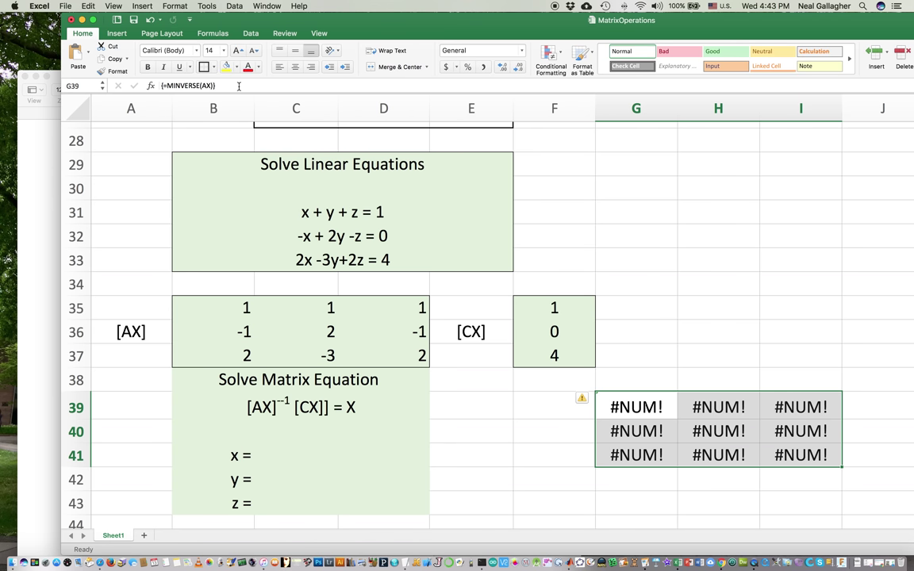
drag(636, 407, 793, 460)
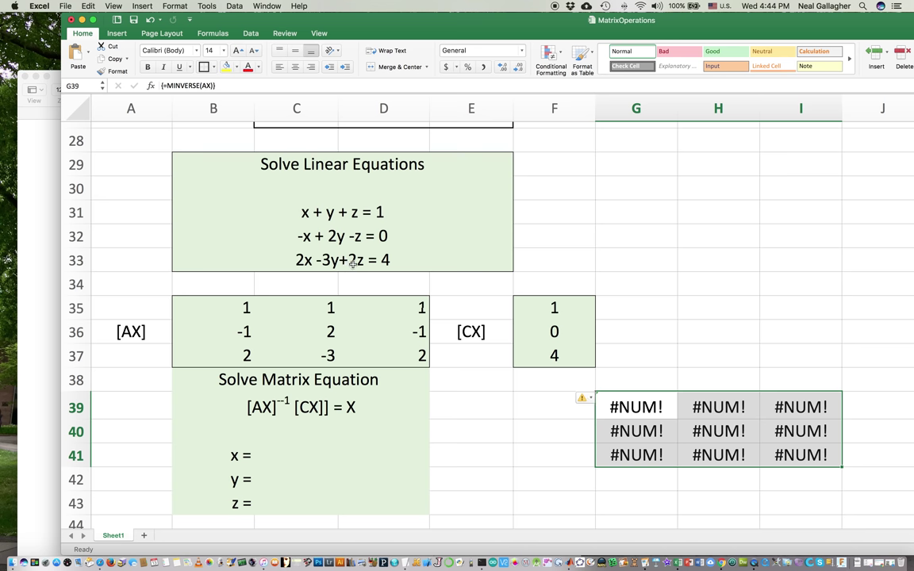
Edit the third equation's text in B33 so 2z becomes 4z.
click(353, 264)
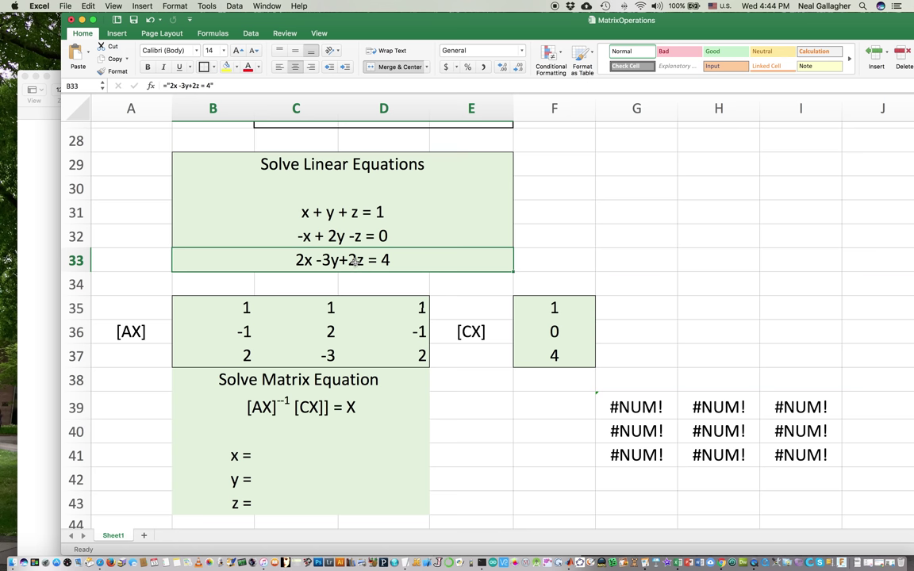
double_click(352, 264)
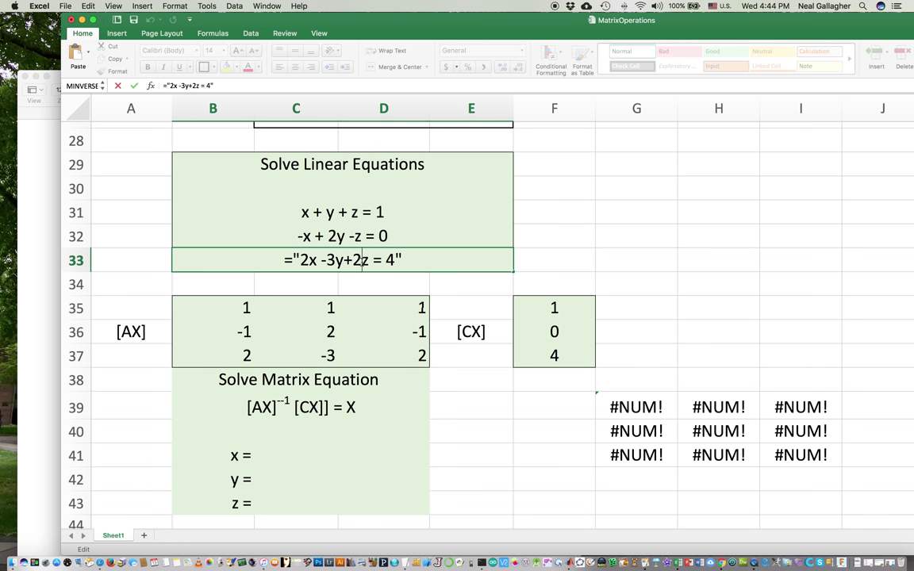
key(BackSpace)
text(4)
Set the z coefficient in D37 to 4, then reselect the updated inverse block G39:I41.
click(418, 354)
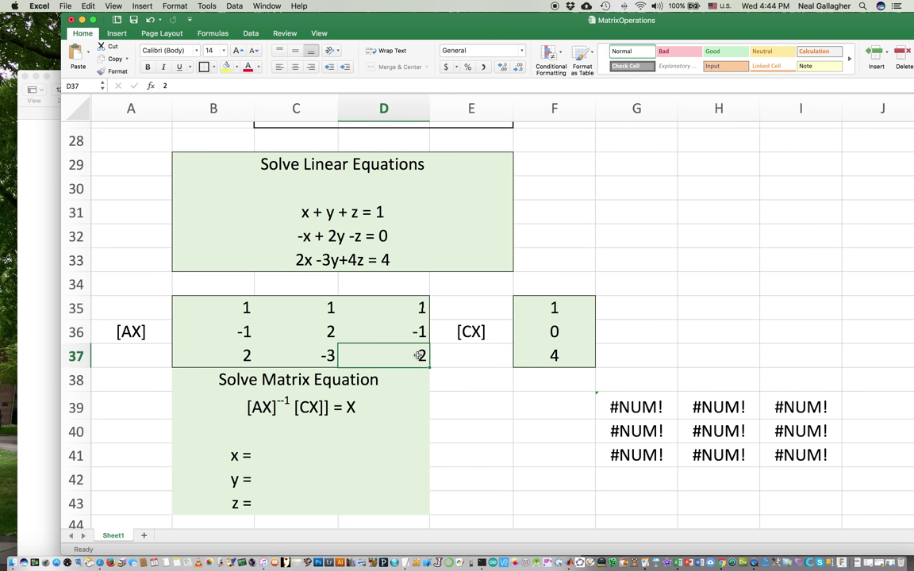
text(4)
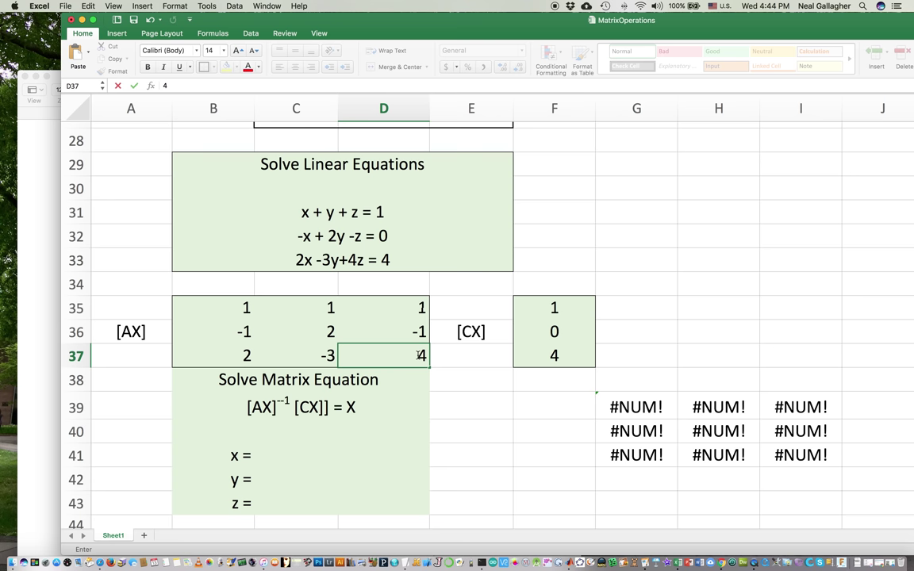
key(Return)
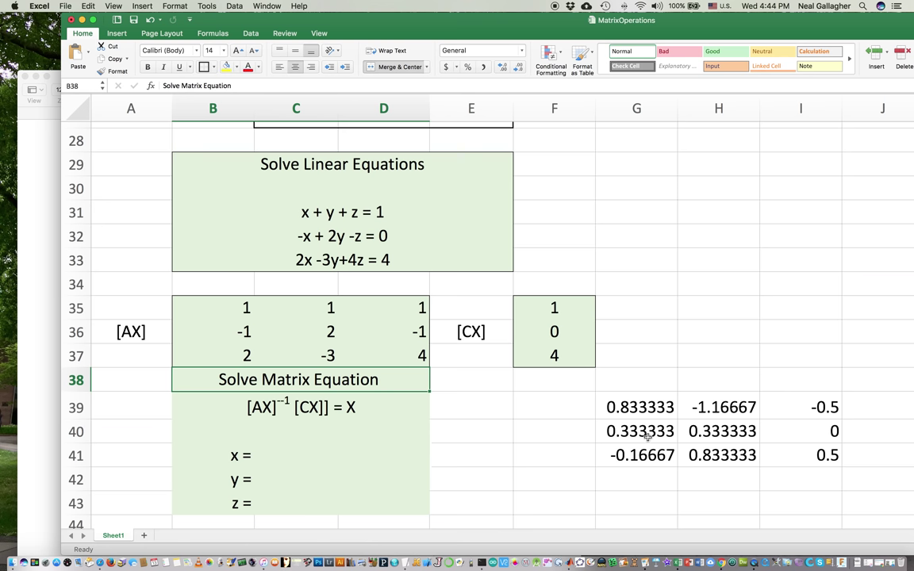
click(240, 307)
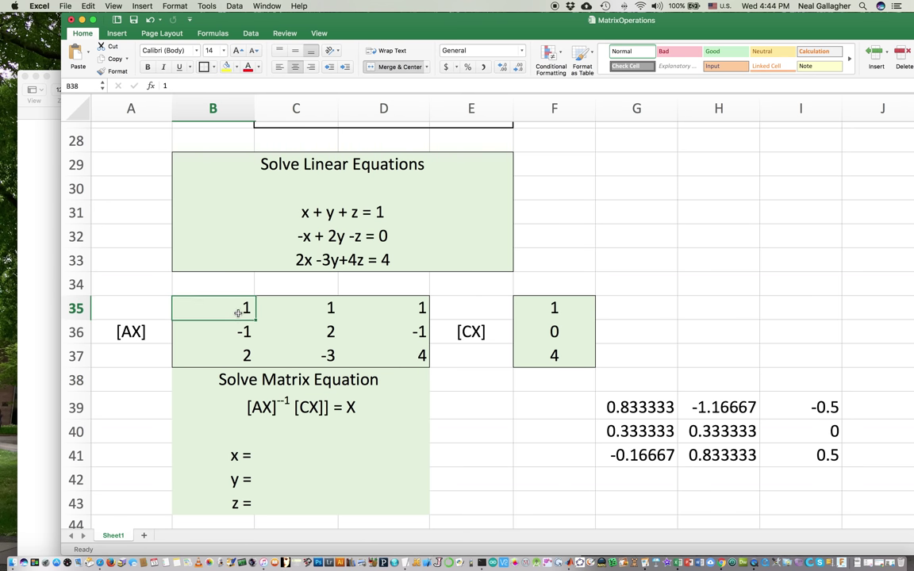
click(638, 410)
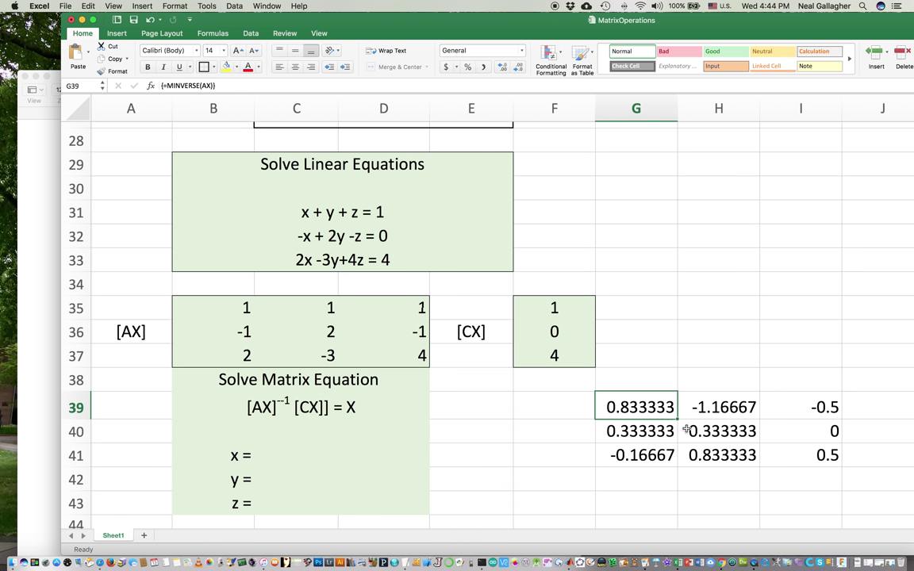
shift+click(813, 460)
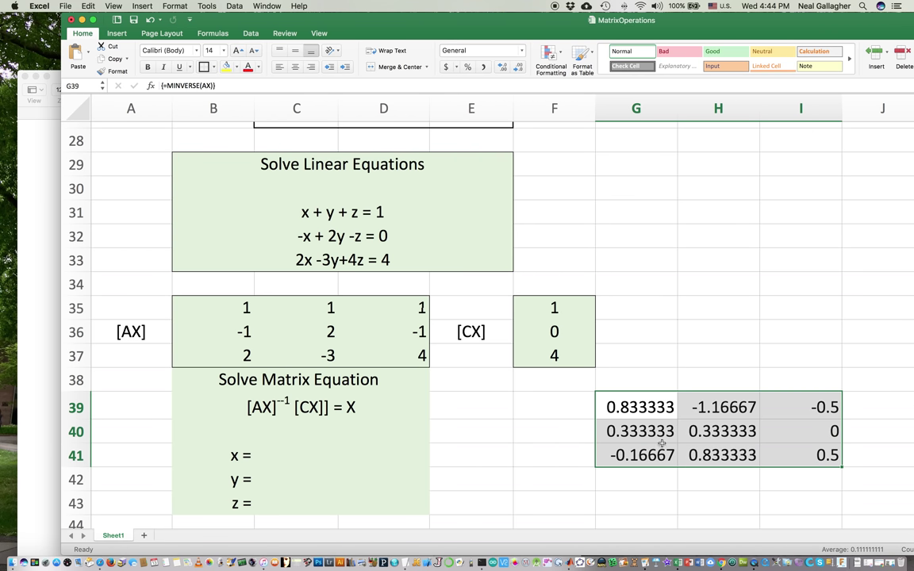
With C41:C43 selected, enter =MMULT(G39:I41,F35:F37), giving x = -1.16667 in C41.
scroll(661, 444, down, 3)
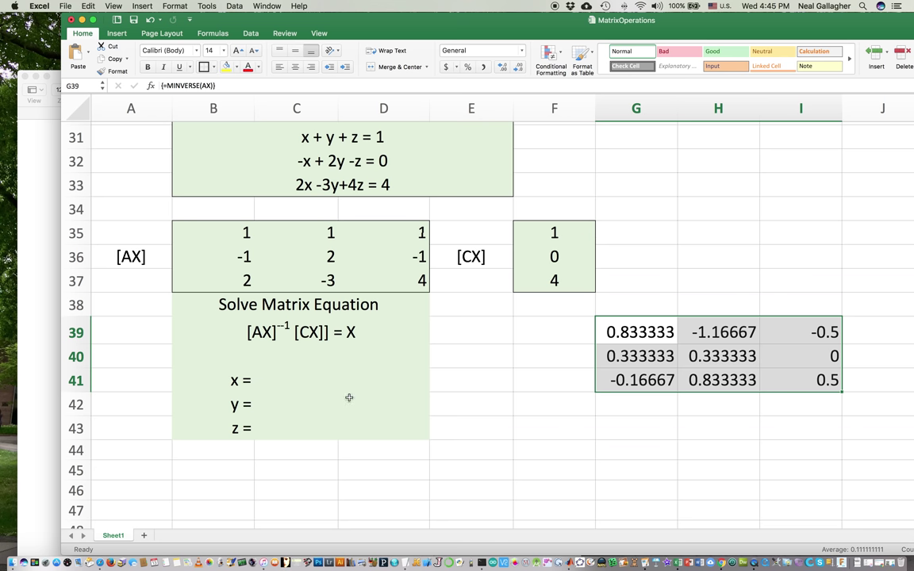
click(289, 379)
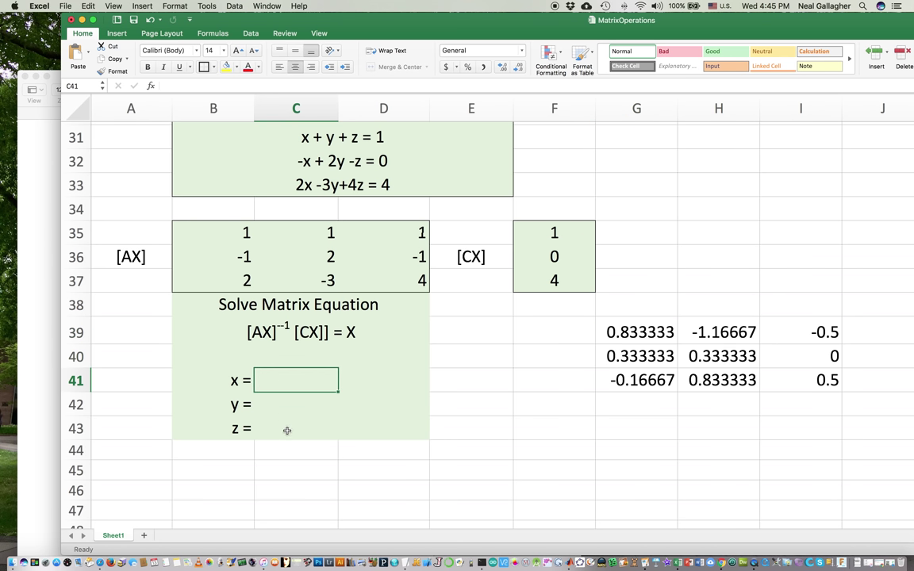
shift+click(287, 429)
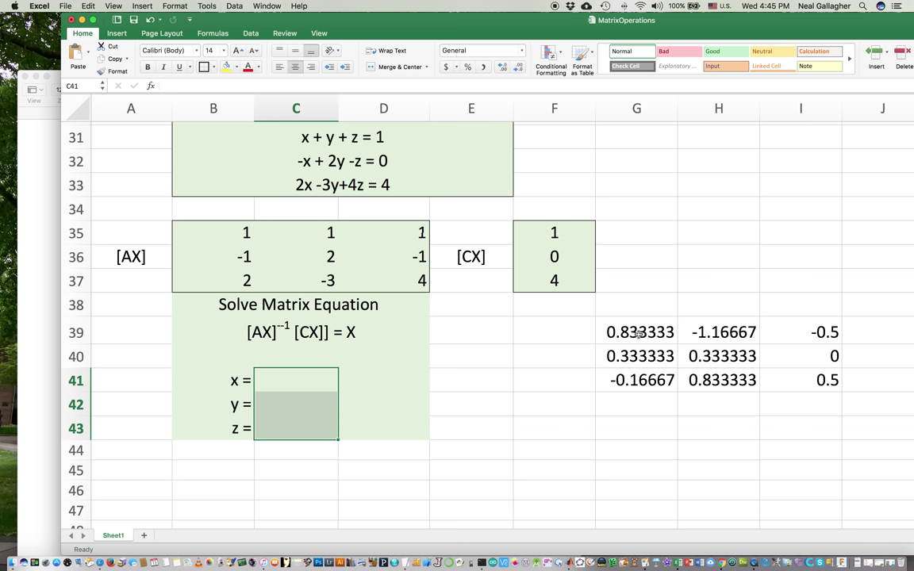
click(204, 85)
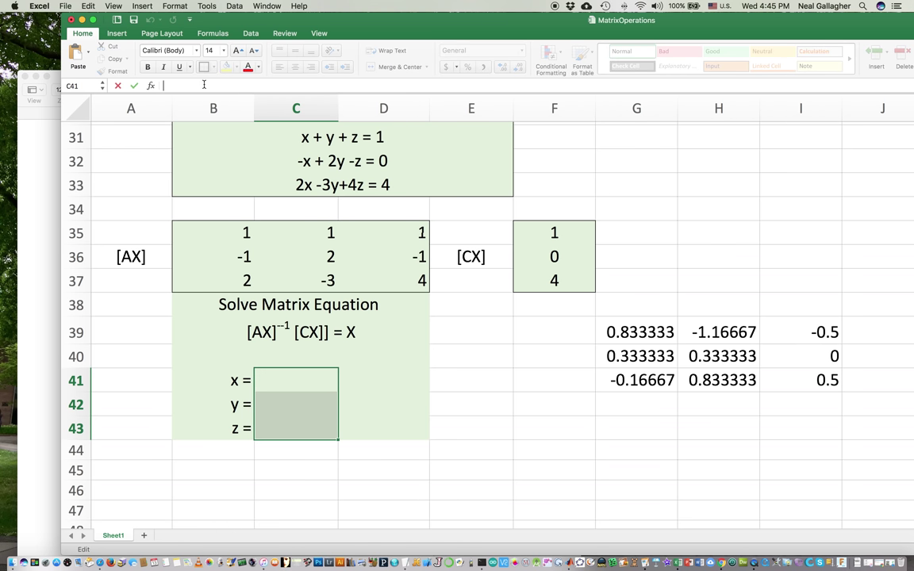
text(=)
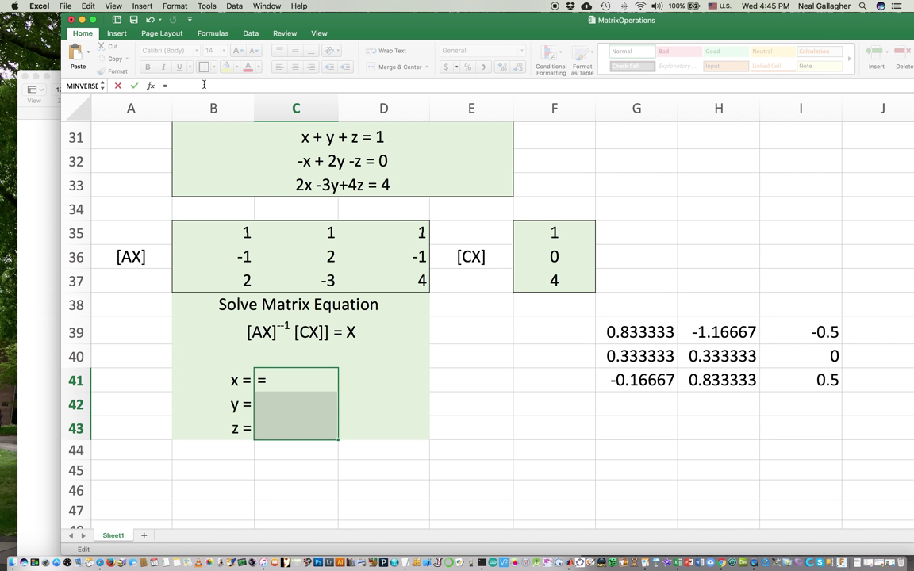
text(m)
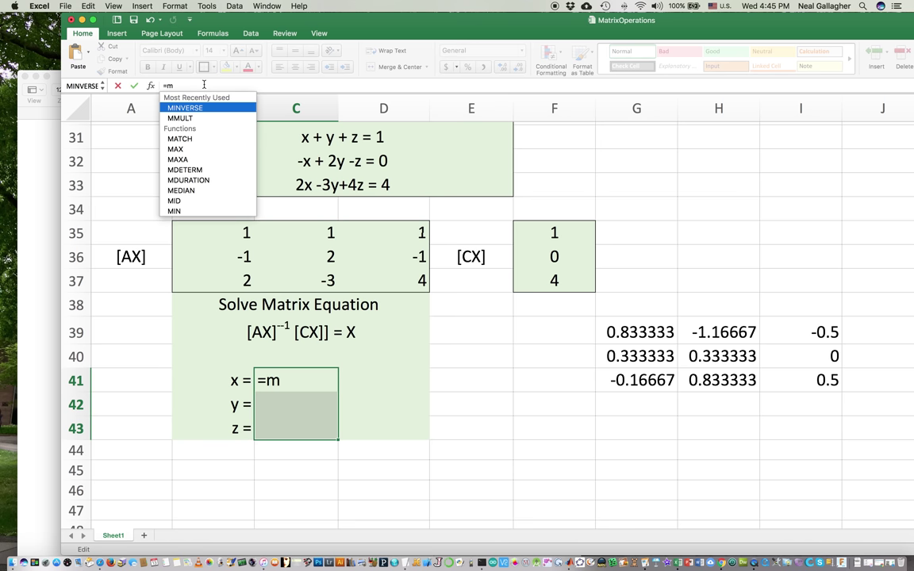
text(m)
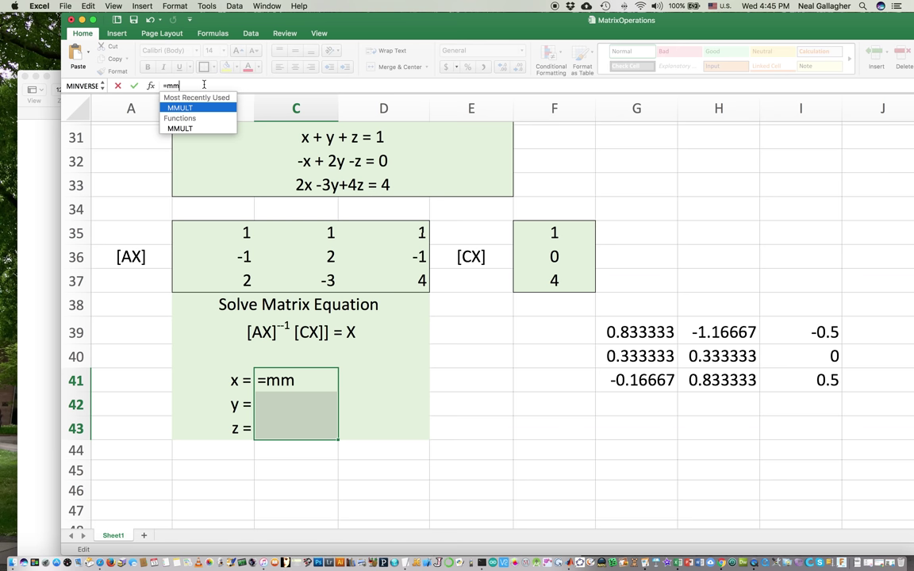
double_click(181, 128)
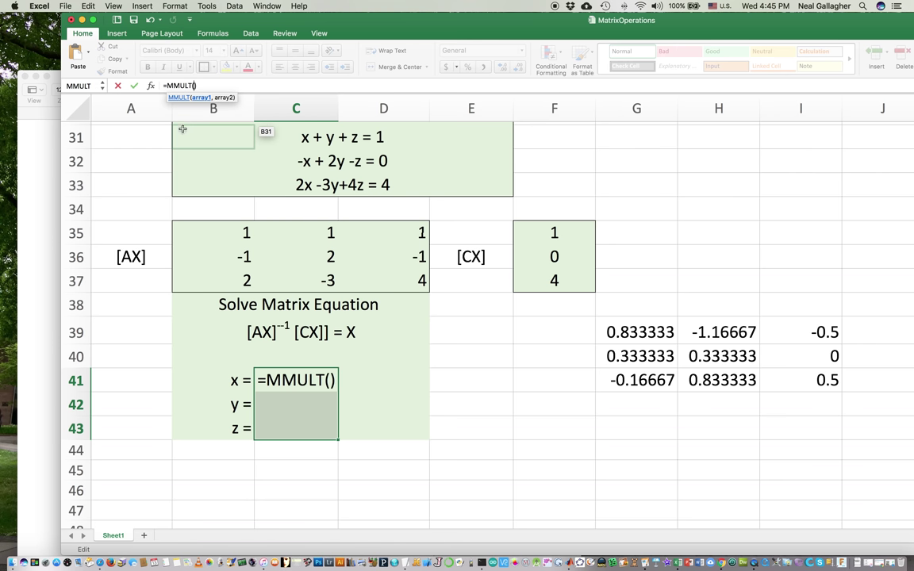
click(653, 334)
shift+click(802, 381)
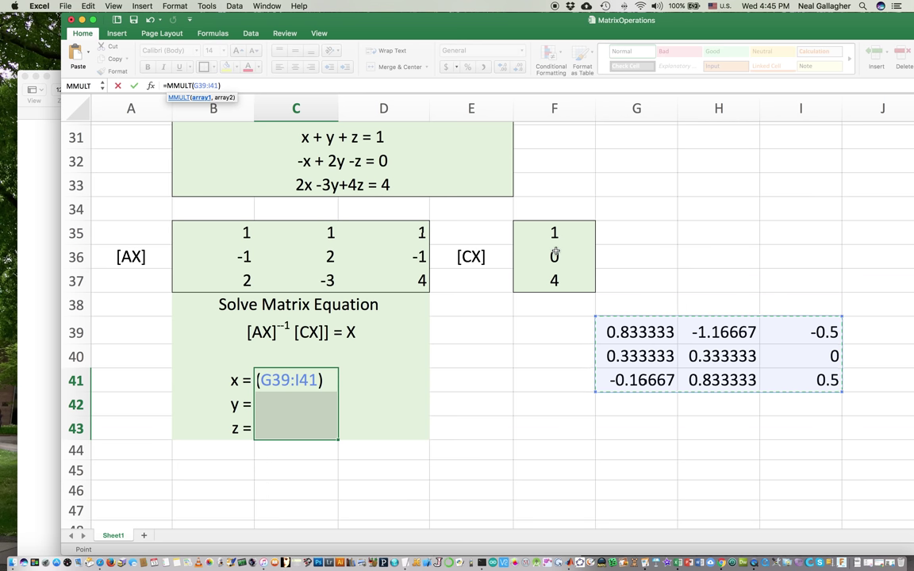
text(,)
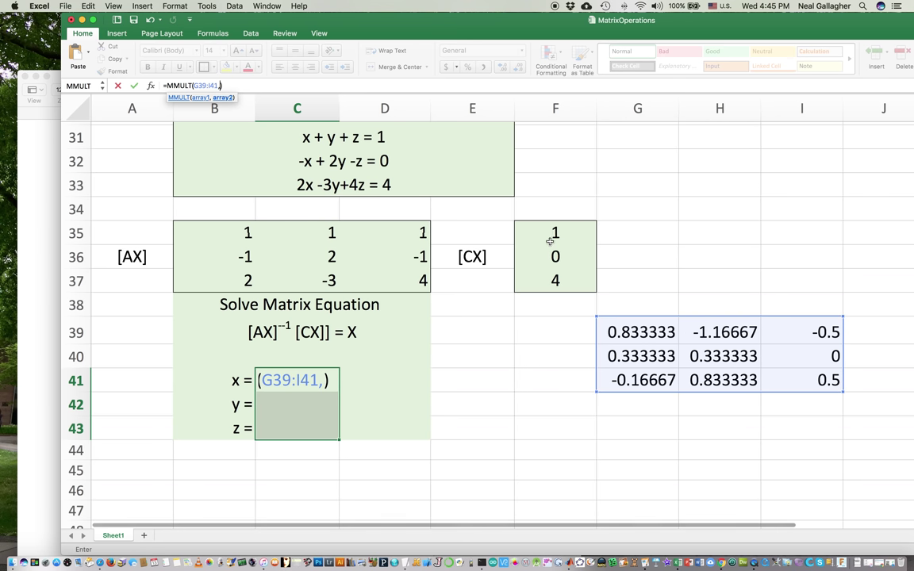
click(554, 232)
shift+click(556, 281)
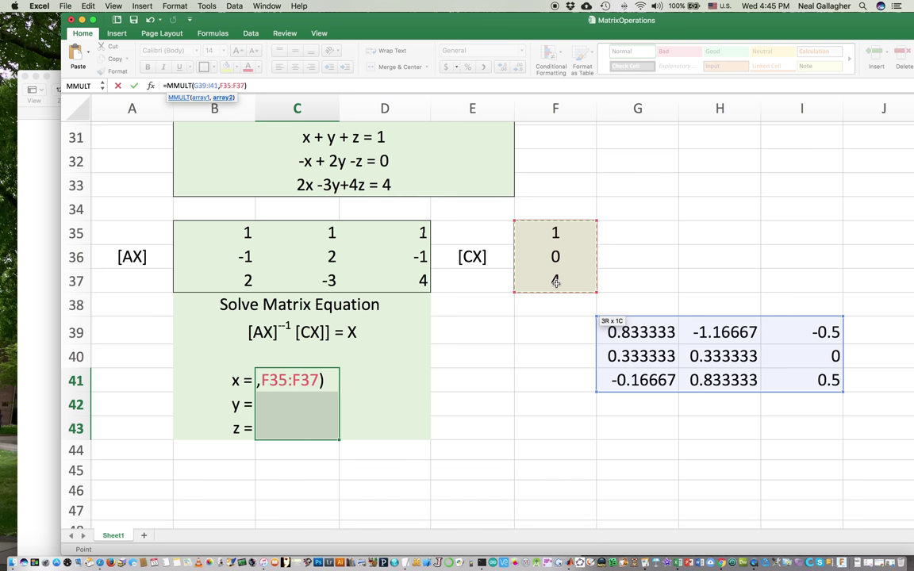
key(Return)
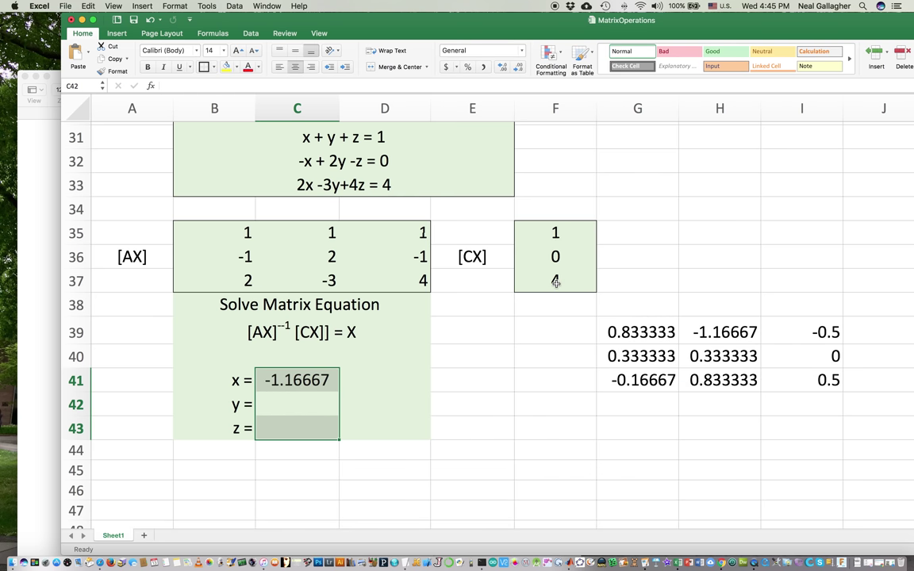
Re-enter =MMULT(G39:I41,F35:F37) as an array over C41:C43, giving -1.16667, 0.333333, 1.833333.
click(279, 383)
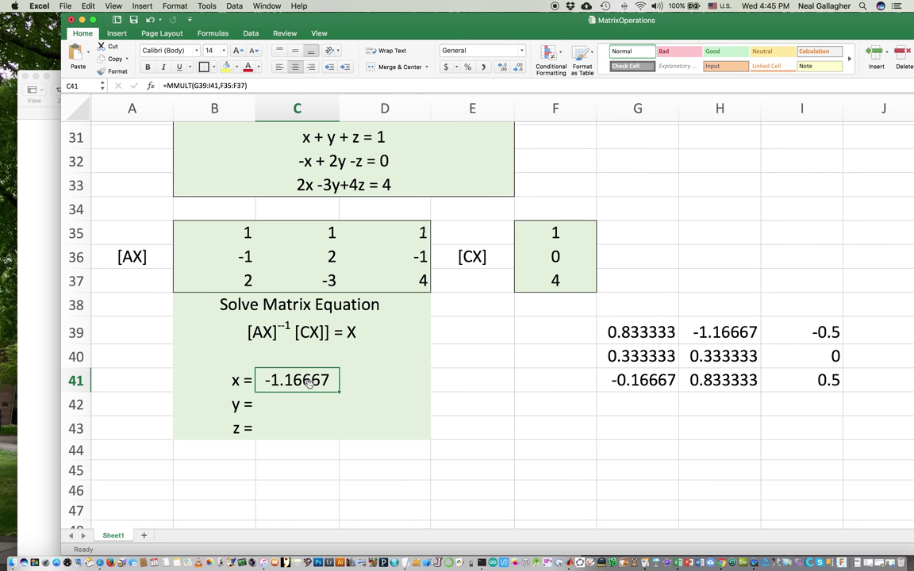
shift+click(309, 431)
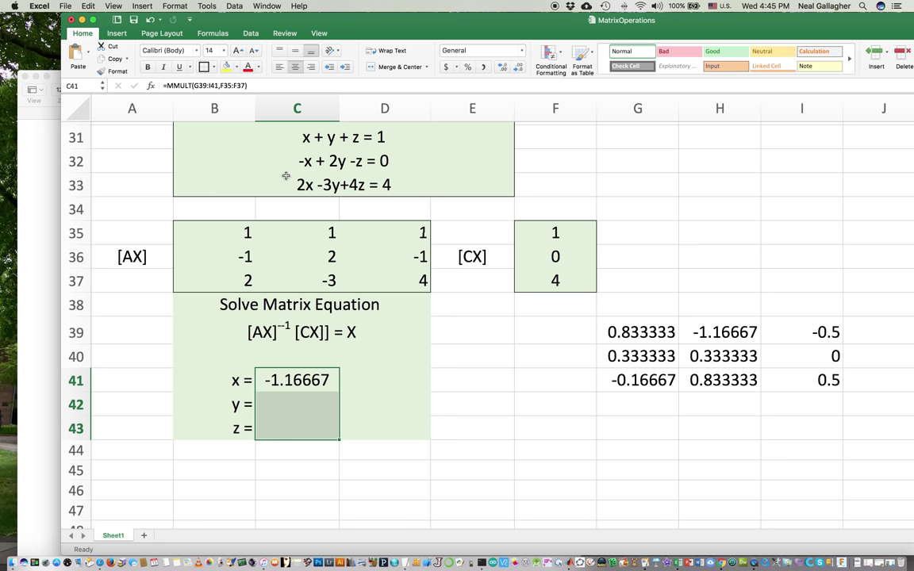
click(270, 87)
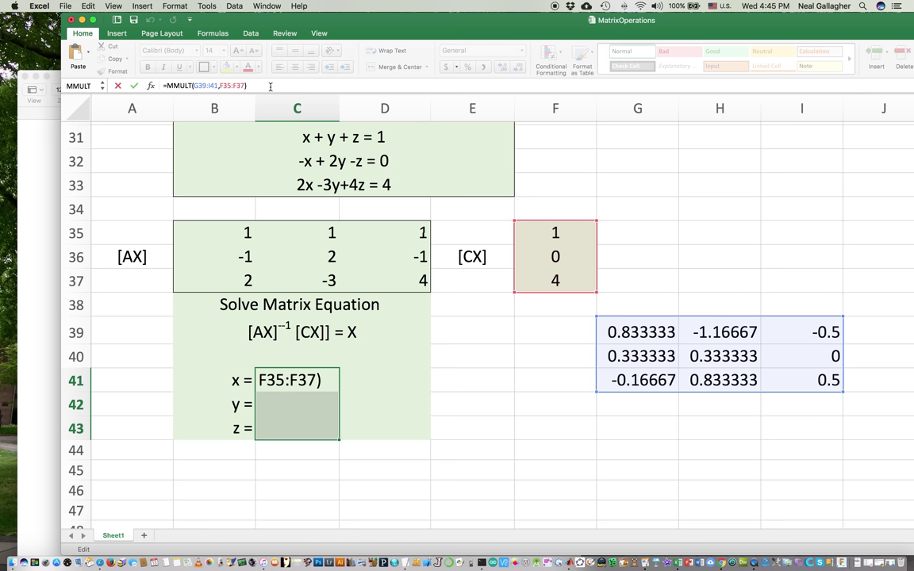
key(ctrl+shift+Return)
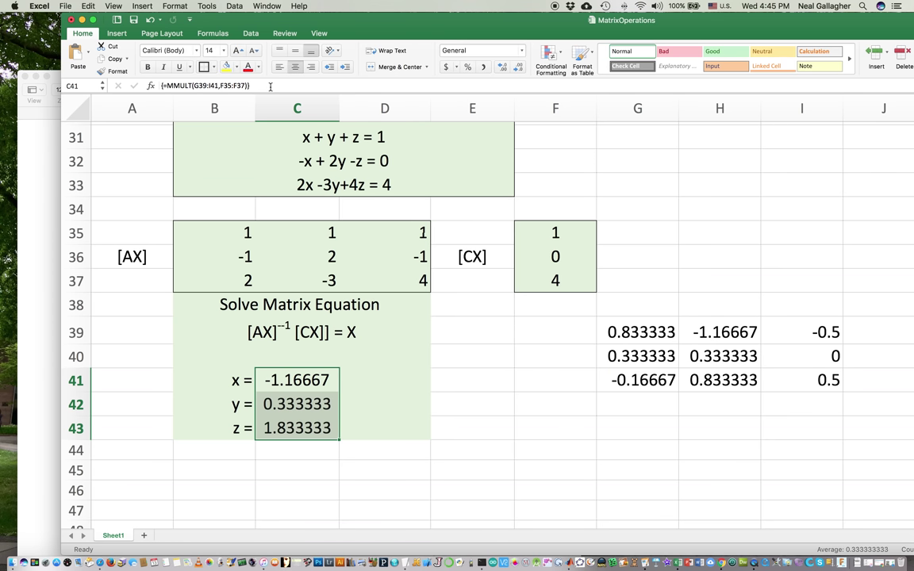